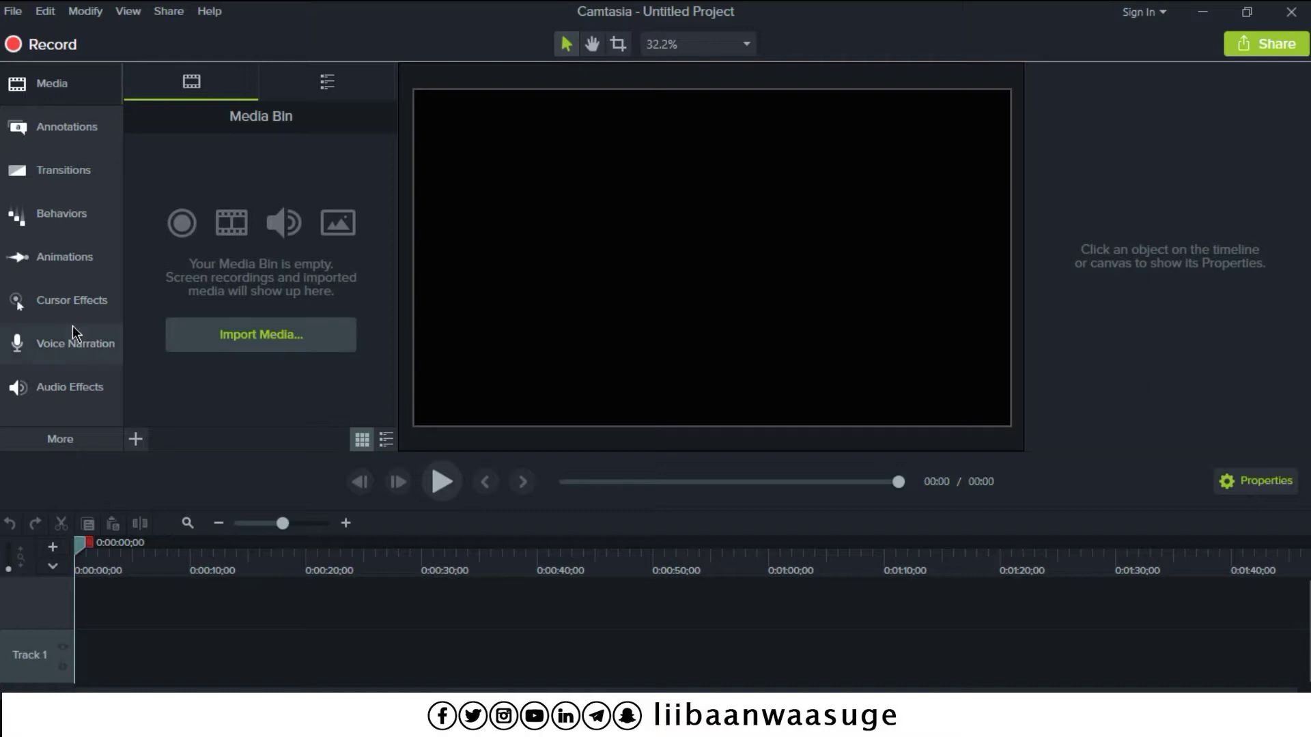
Step: Import ayaad digriga.mp4, balegho.jpg, default.jpg, thaker.jpg and thaker-13.jpg from the Desktop folder into the project media
left_click(265, 336)
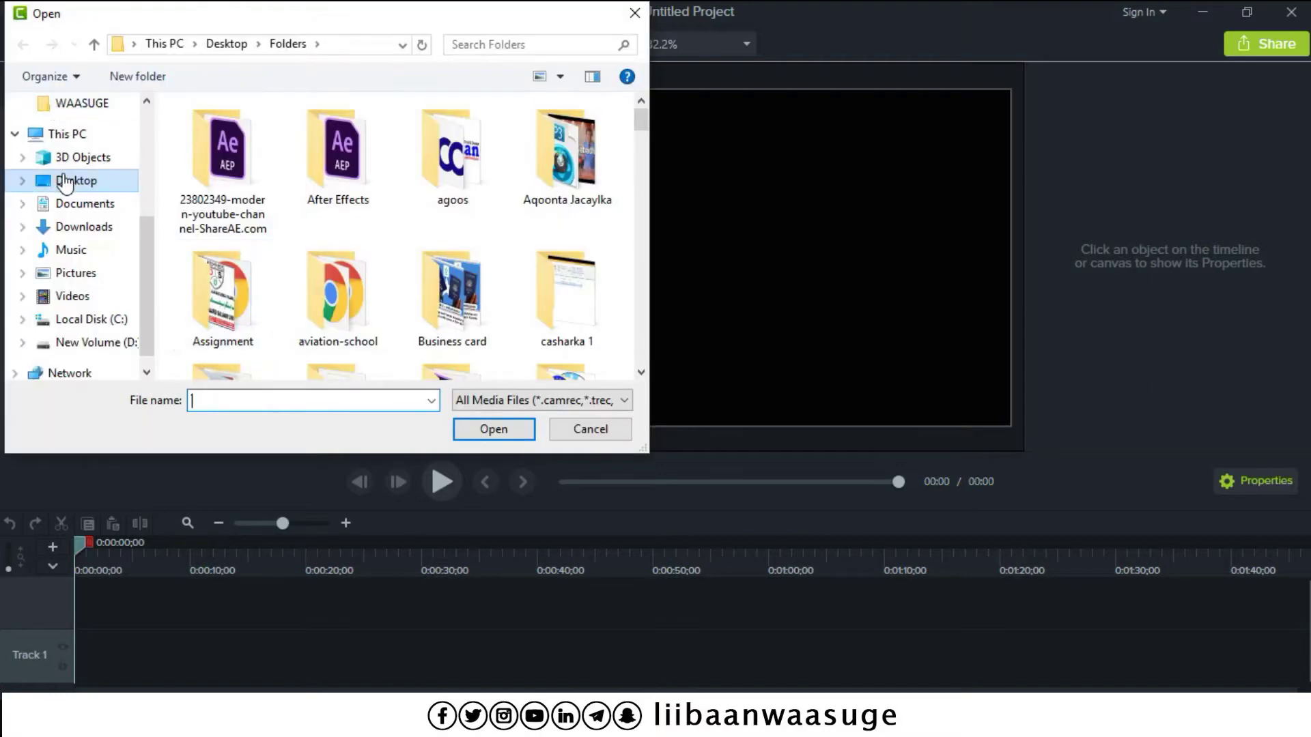
left_click(65, 182)
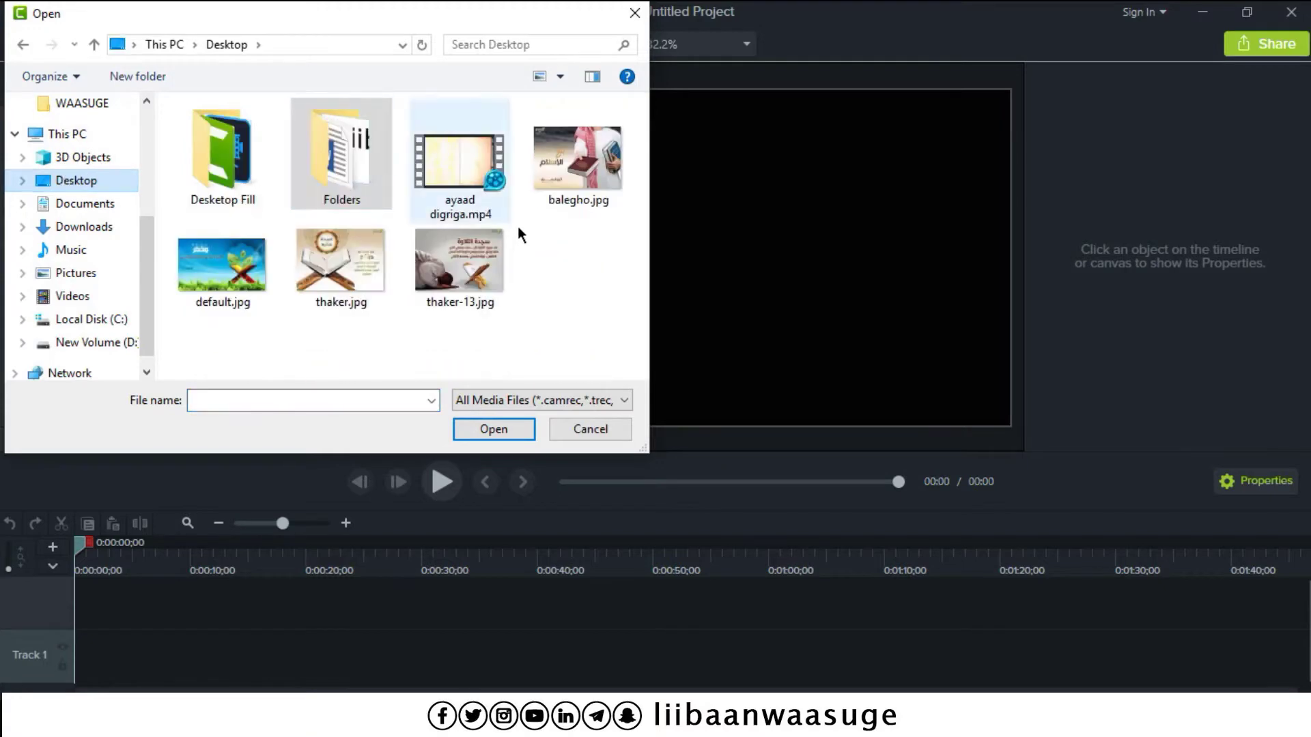
left_click(476, 156)
left_click(578, 157, "ctrl")
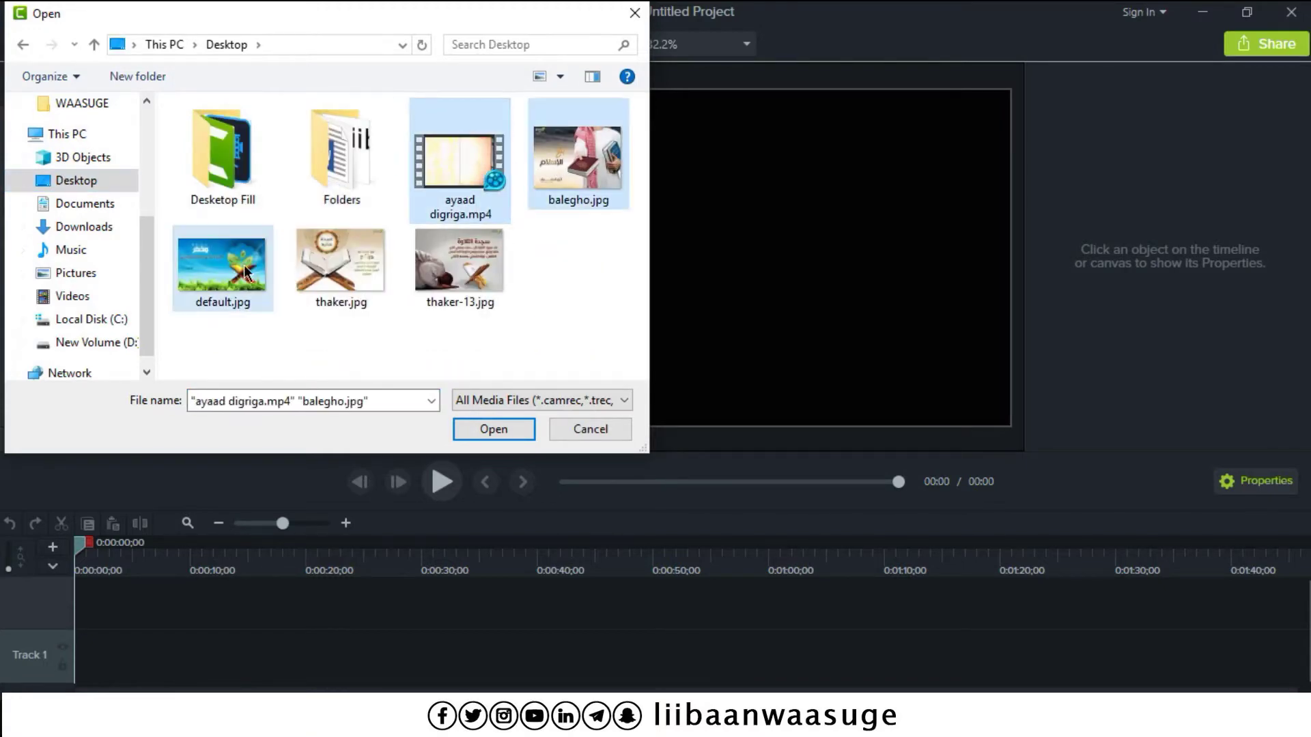
left_click(244, 271, "ctrl")
left_click(319, 269, "ctrl")
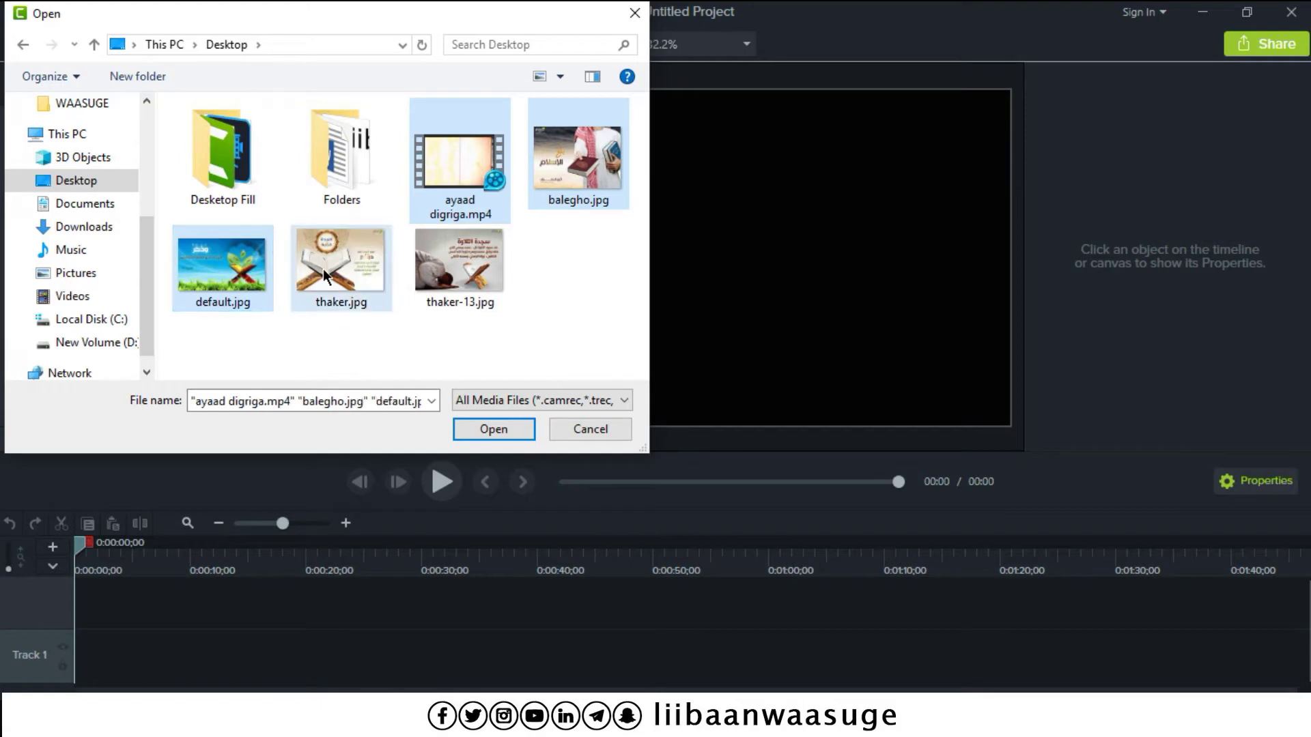
left_click(435, 275, "ctrl")
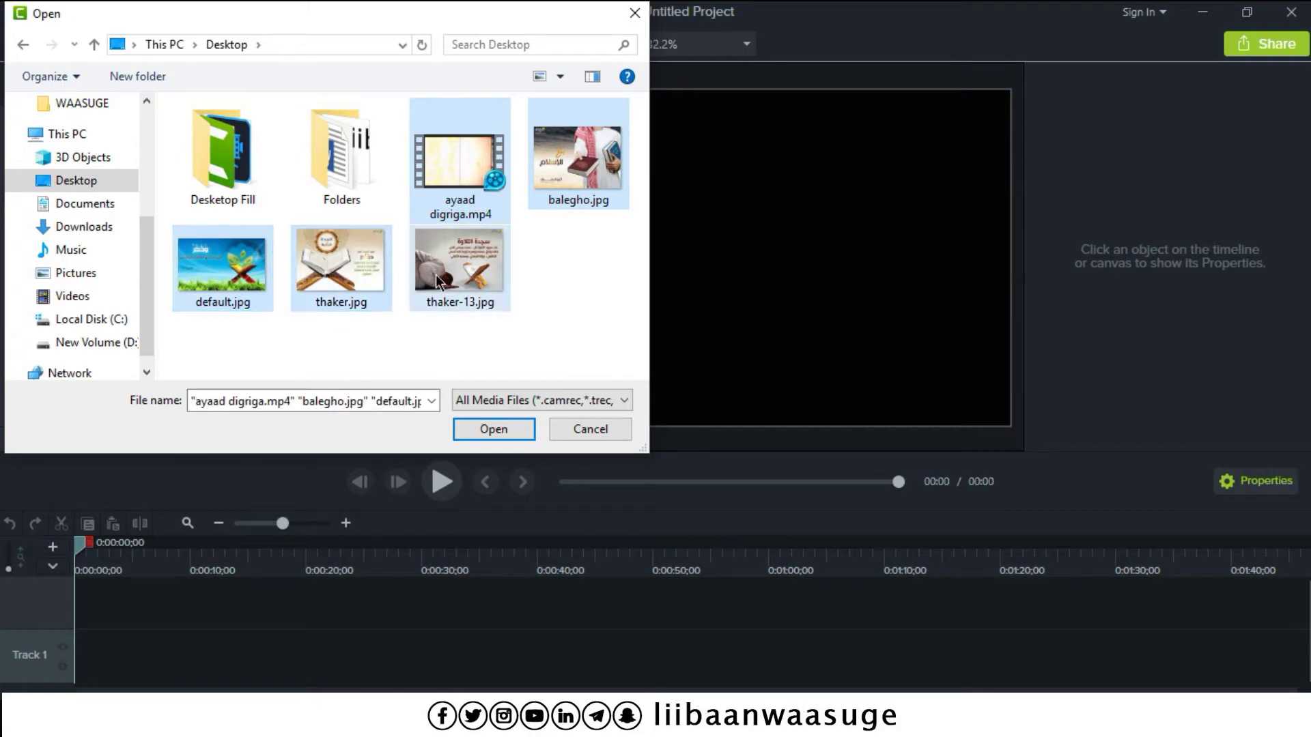
left_click(480, 430)
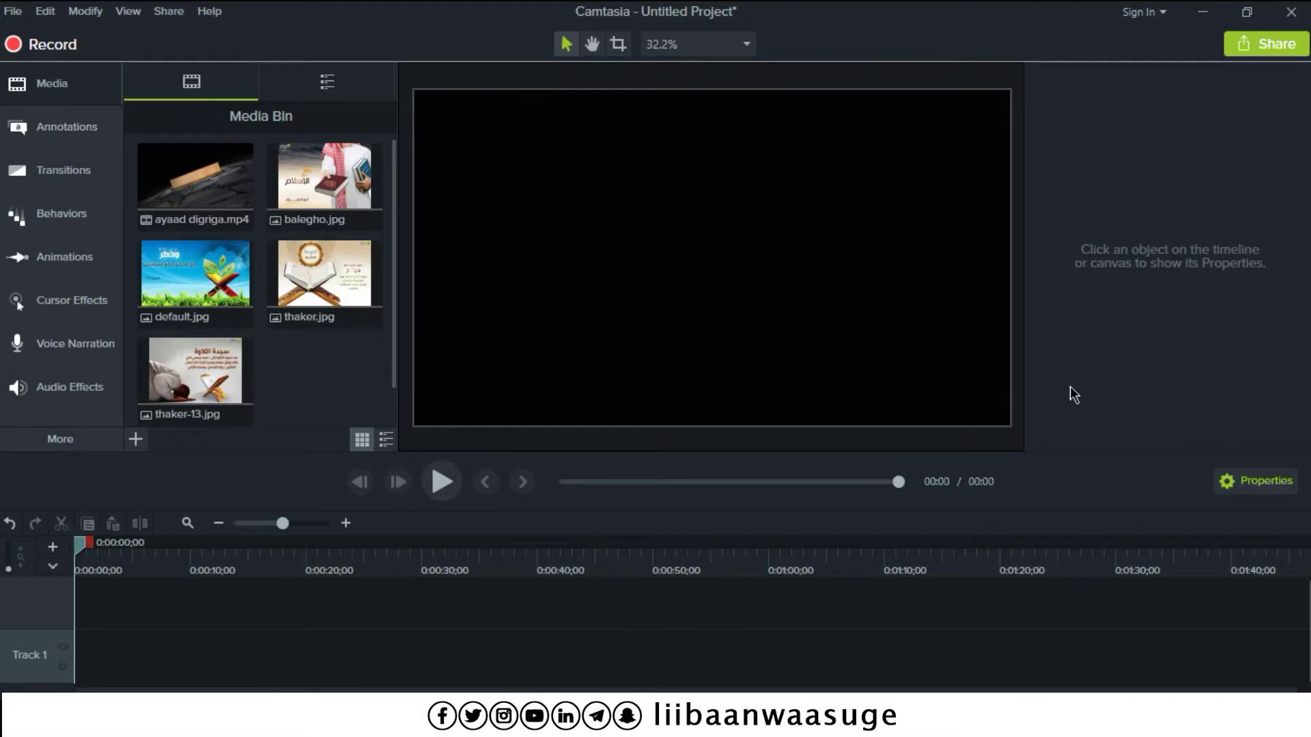
Step: Place the ayaad digriga.mp4 video at the start of Track 1 and separate its audio from its video
left_click(193, 185)
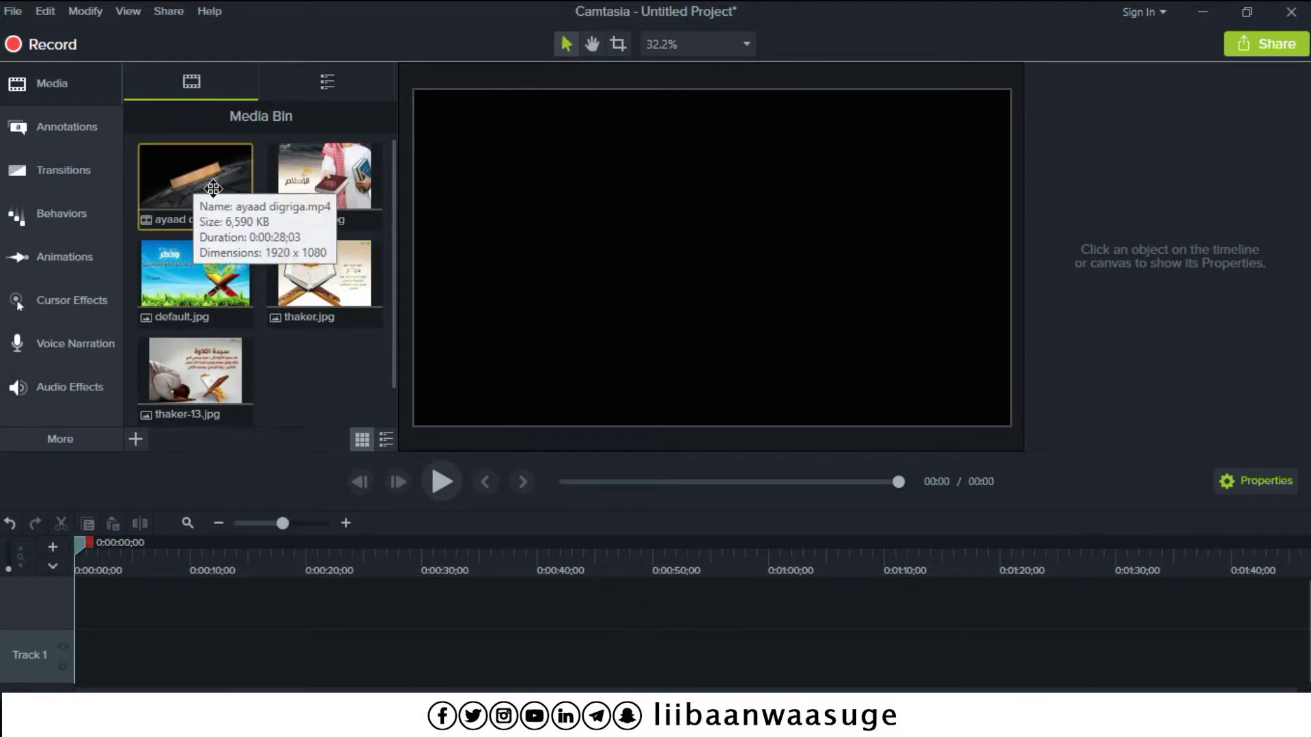
left_click_drag(205, 187, 80, 647)
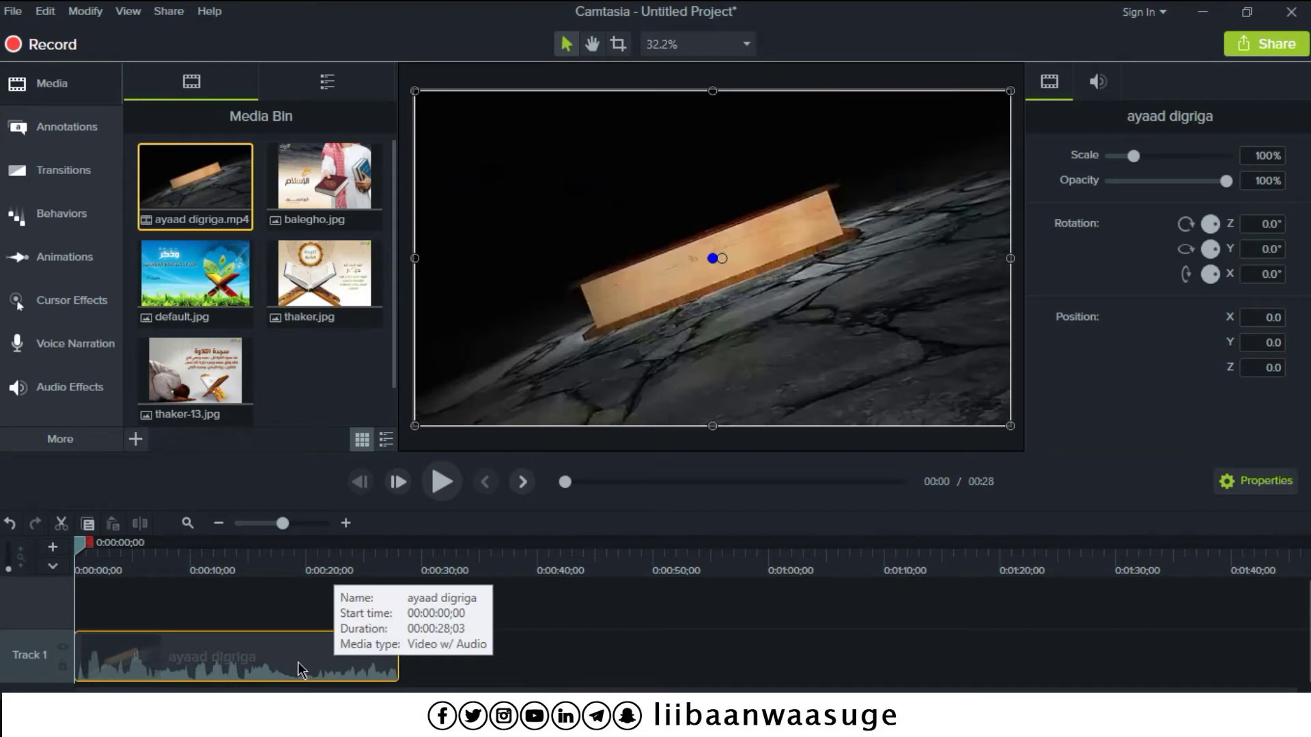
right_click(232, 661)
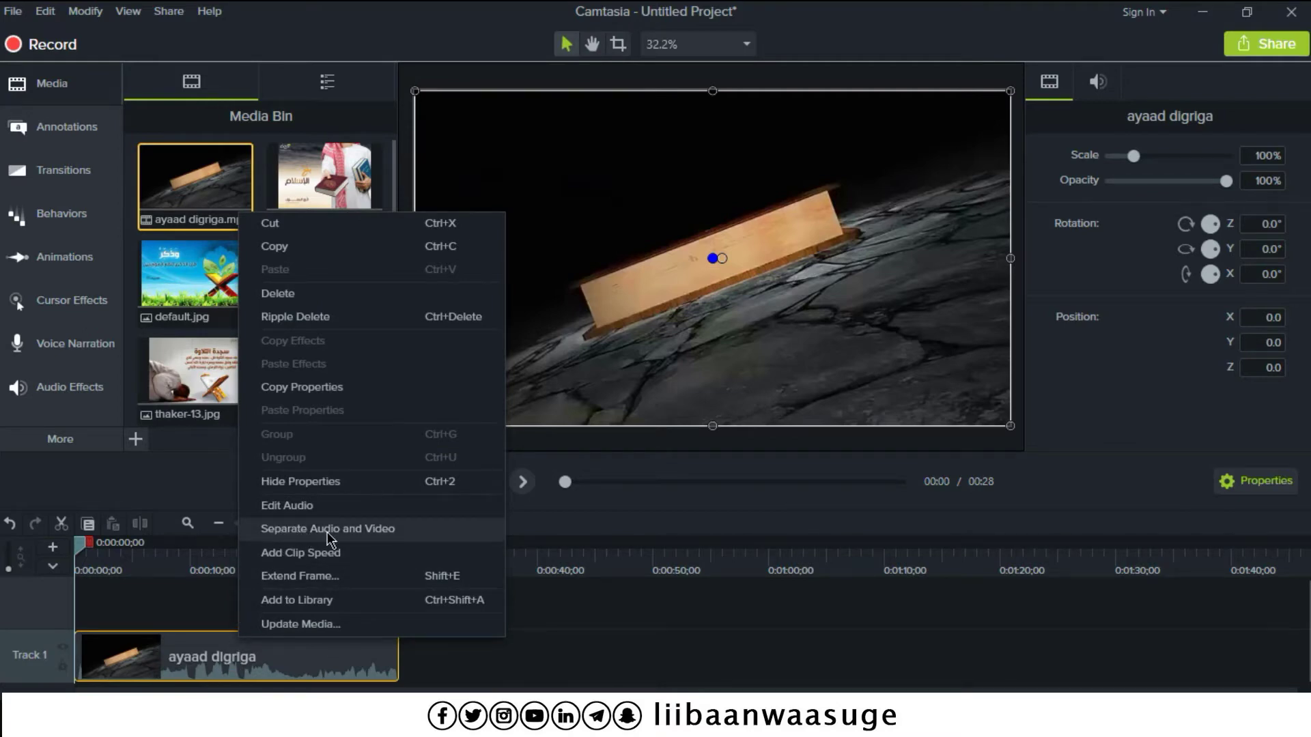
left_click(372, 533)
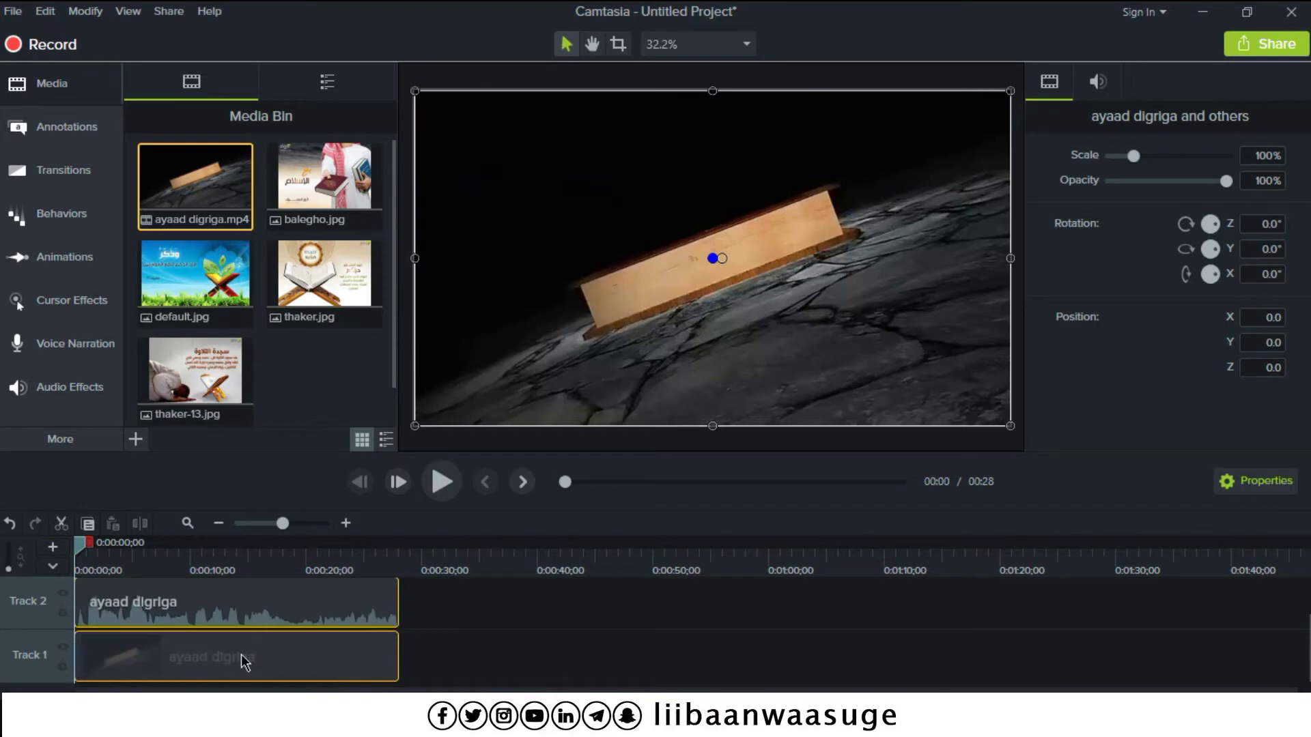
Step: Delete the separated video clip from Track 1 and move the audio clip from Track 2 down to Track 1
left_click(267, 656)
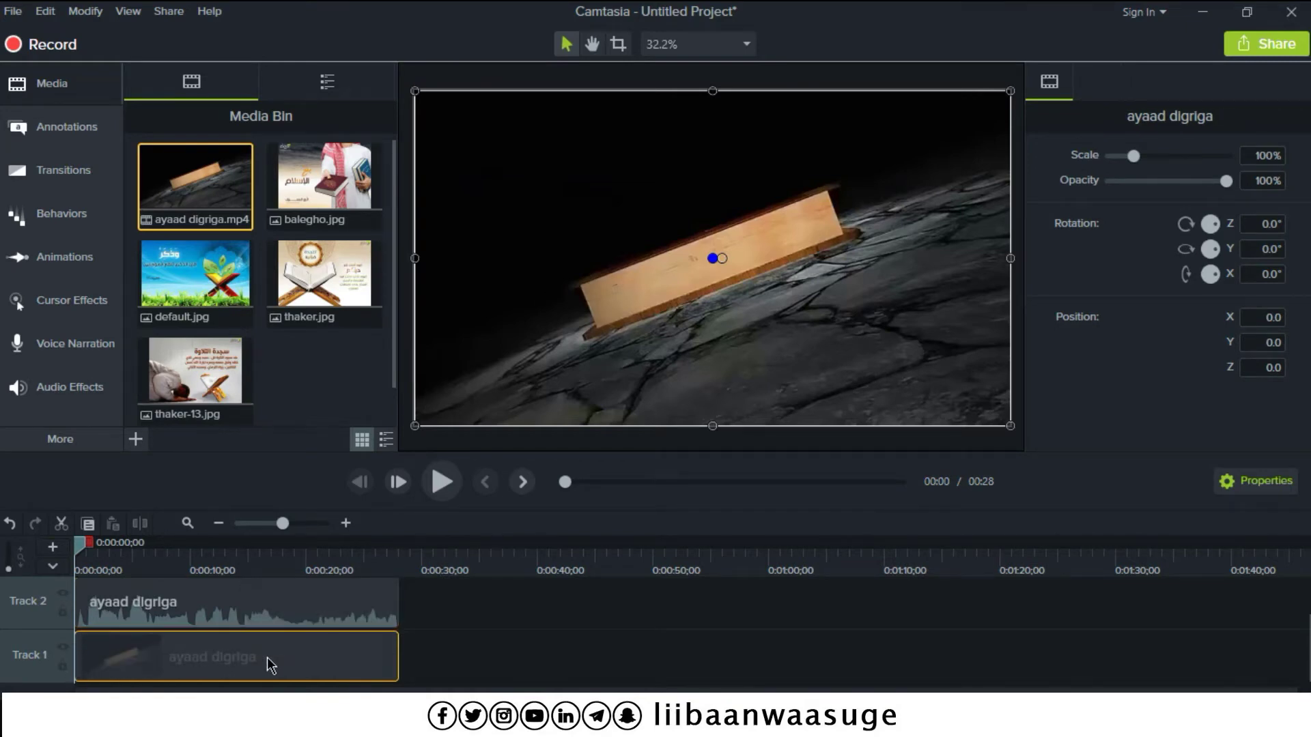
key("Delete")
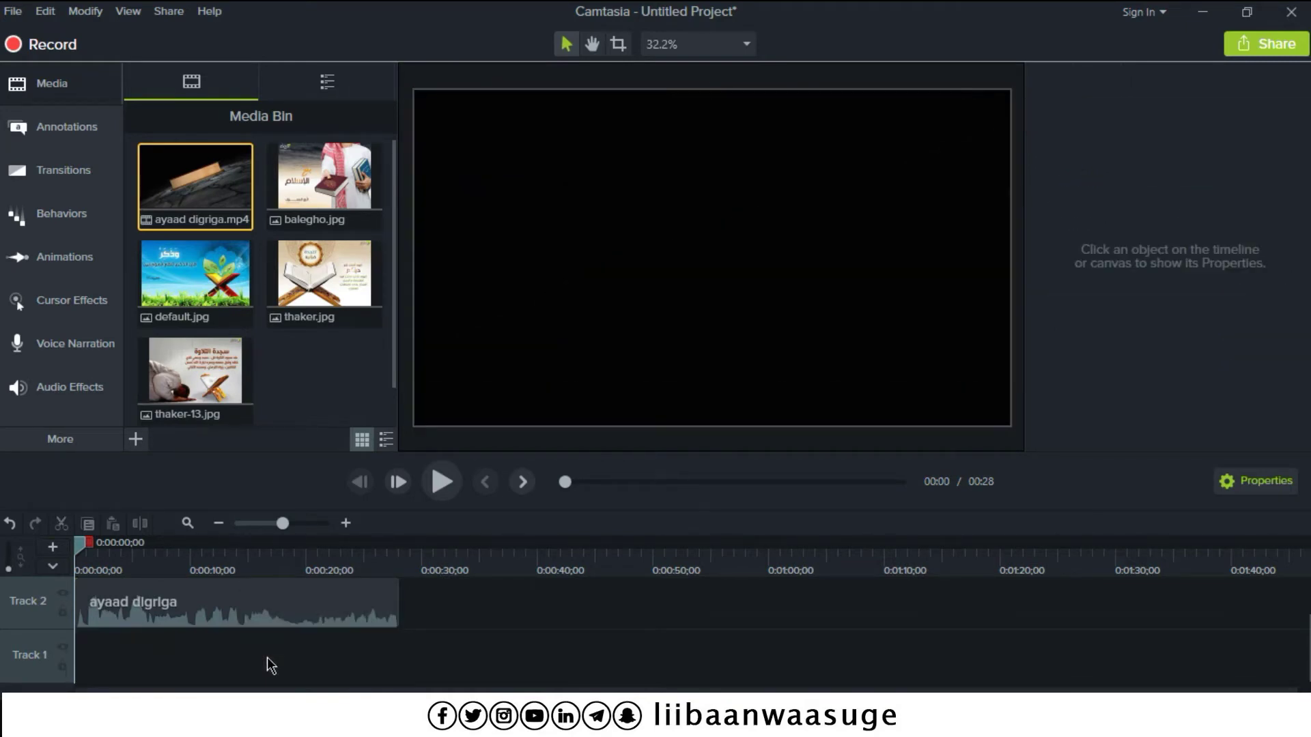
left_click_drag(215, 608, 213, 674)
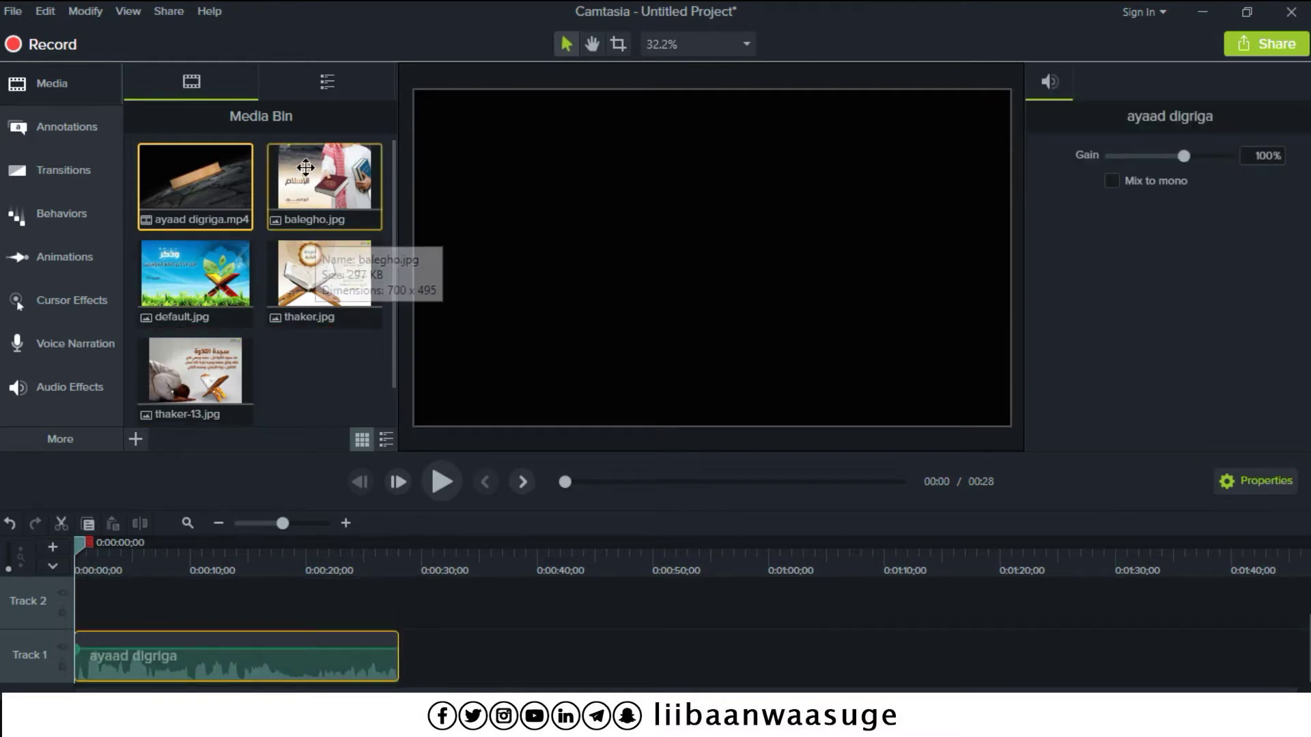
Step: Place balegho, default, thaker and thaker-13 in sequence on Track 2 and extend the balegho clip up to the default clip
left_click_drag(305, 167, 71, 604)
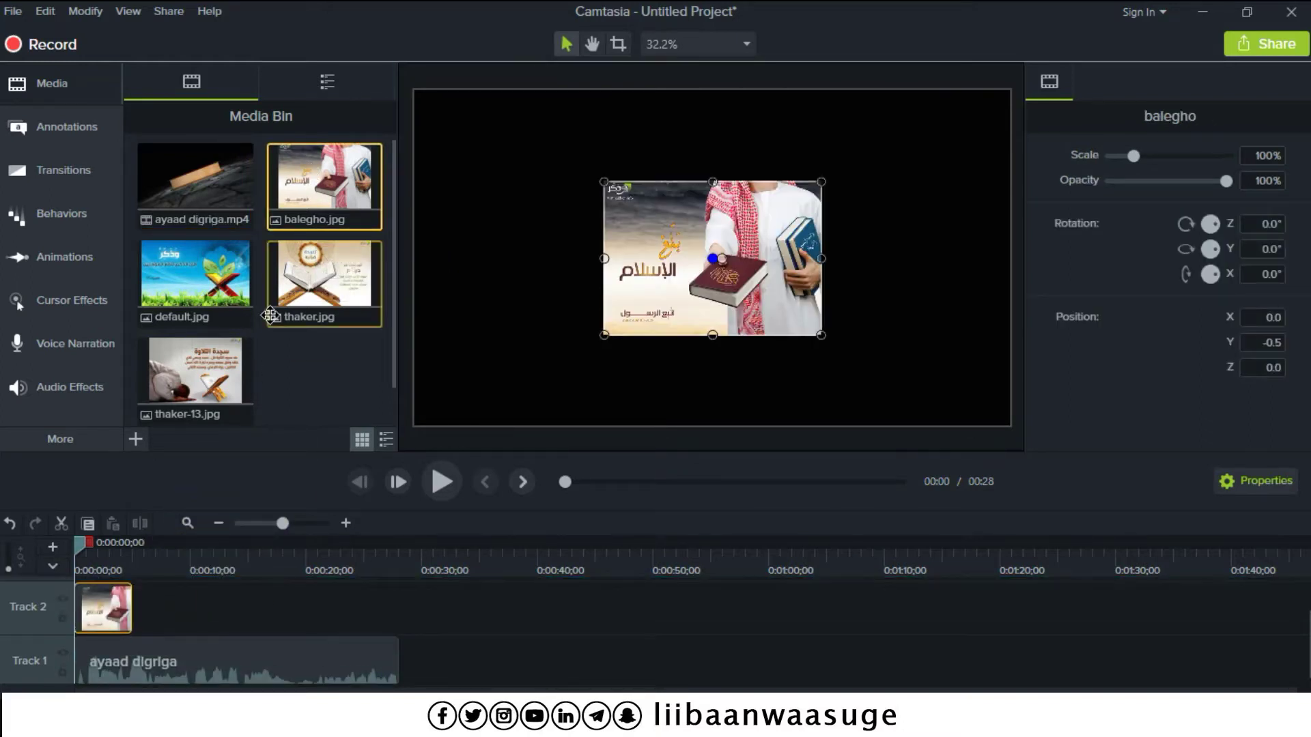
left_click_drag(190, 298, 132, 617)
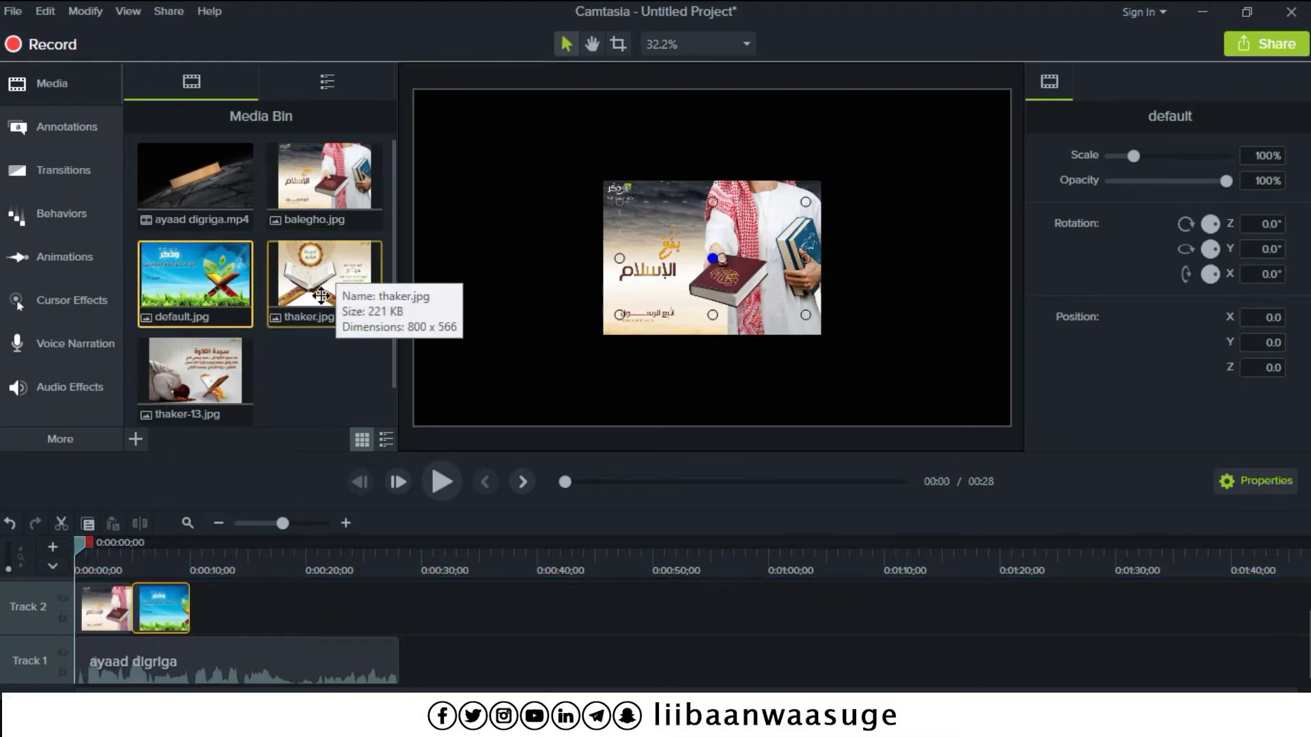
left_click_drag(321, 277, 200, 599)
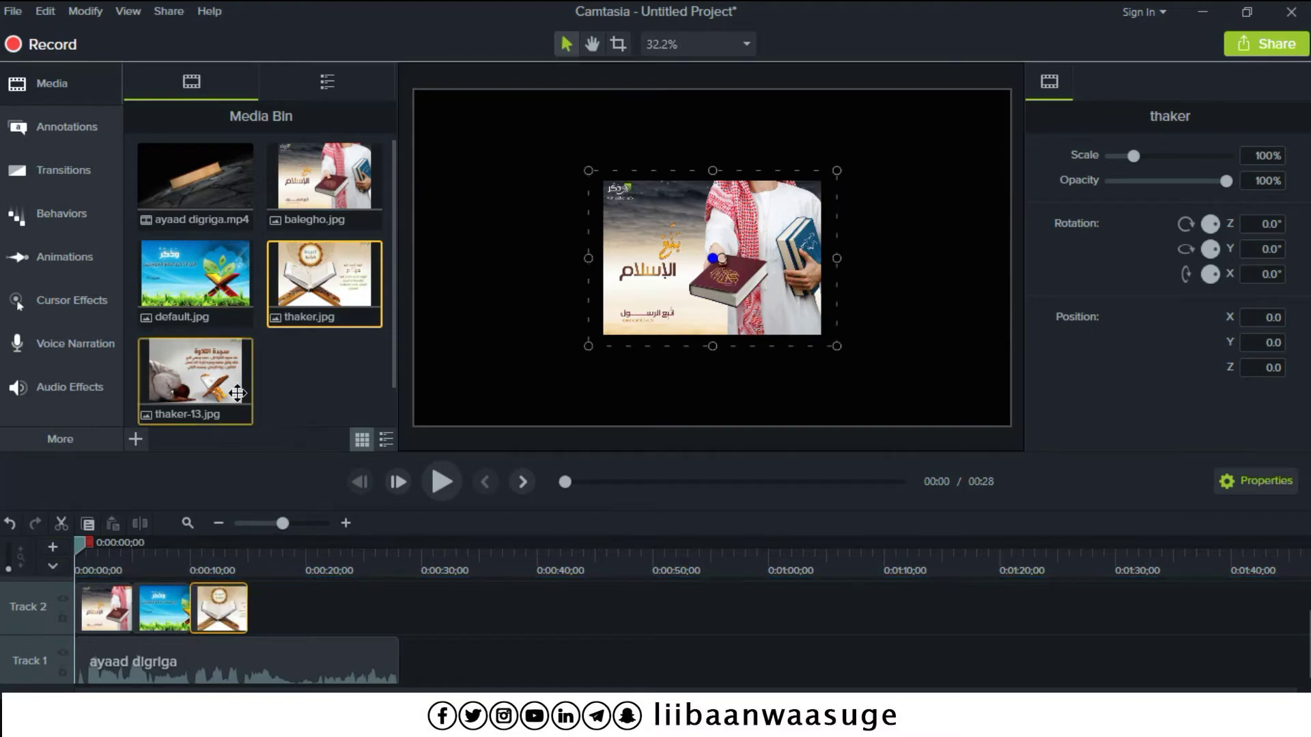
left_click_drag(205, 370, 351, 608)
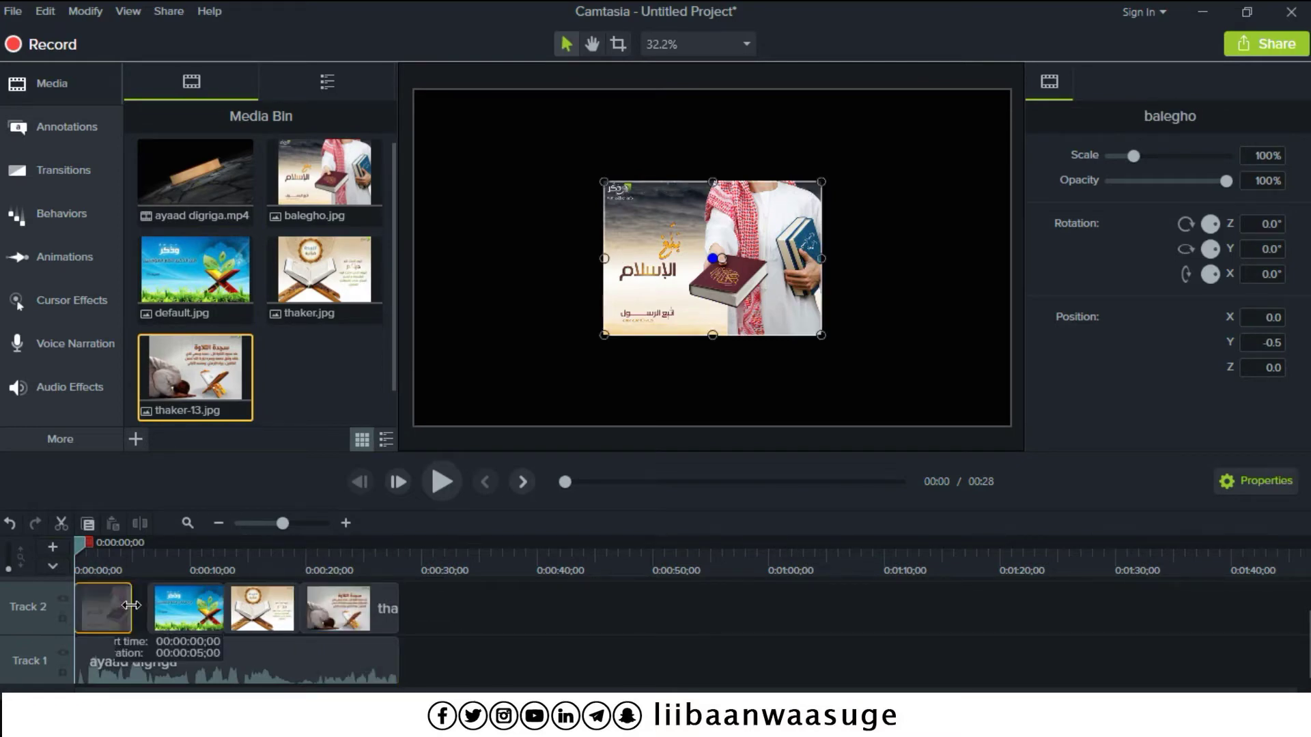
left_click_drag(131, 605, 146, 605)
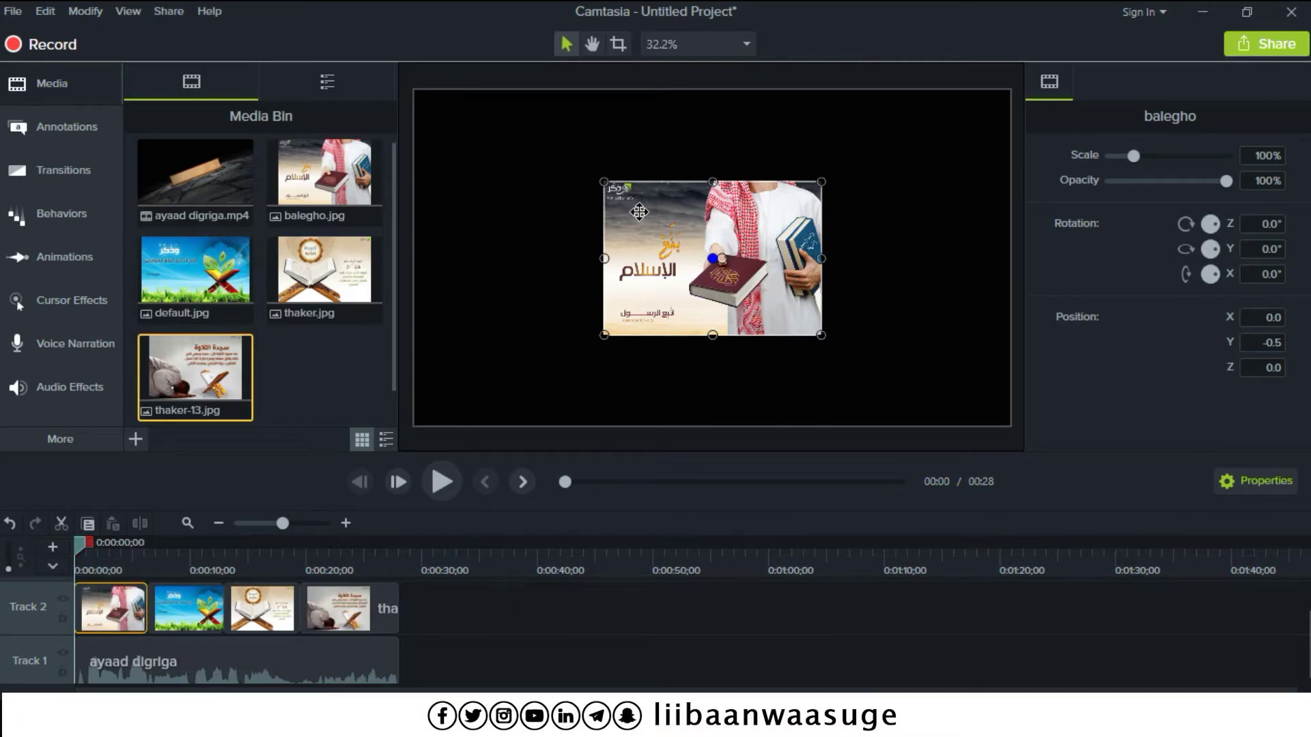
Step: Scale the balegho image to about 303.8% and the default image to about 320%, so each fills the canvas
left_click_drag(1138, 154, 1185, 155)
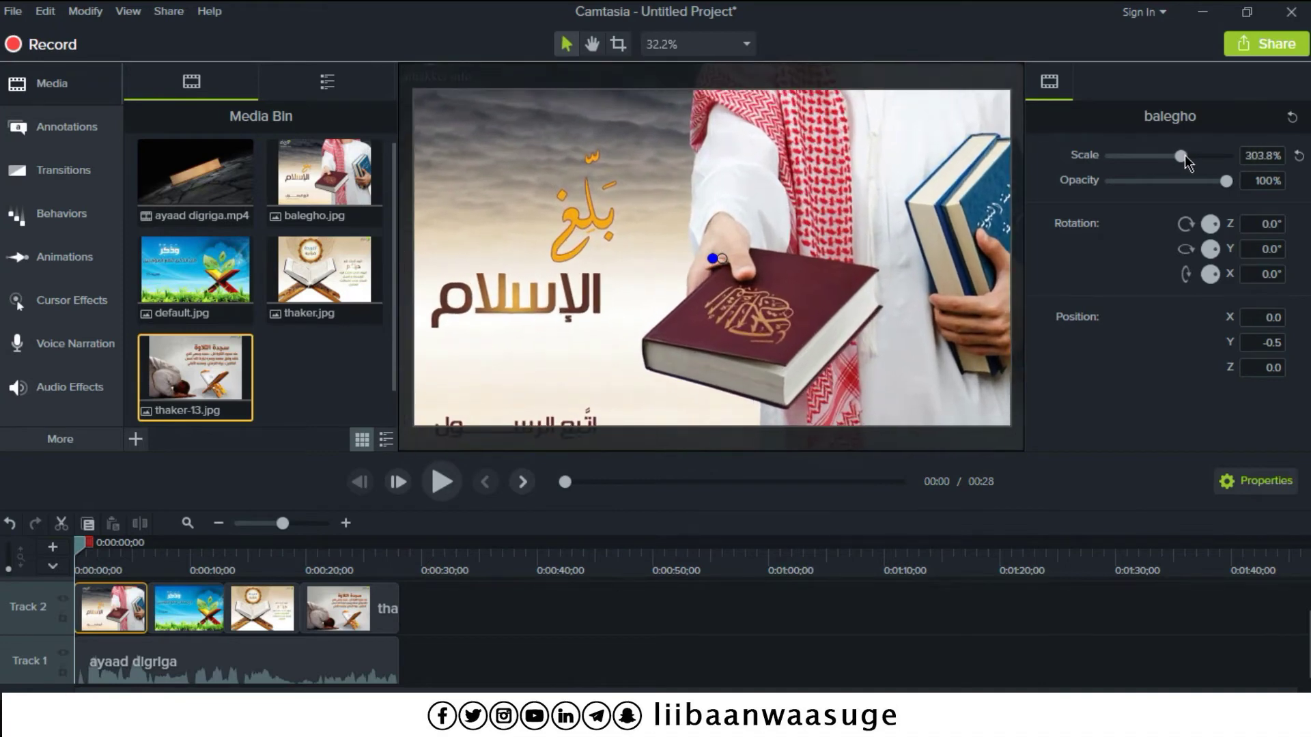
left_click(184, 609)
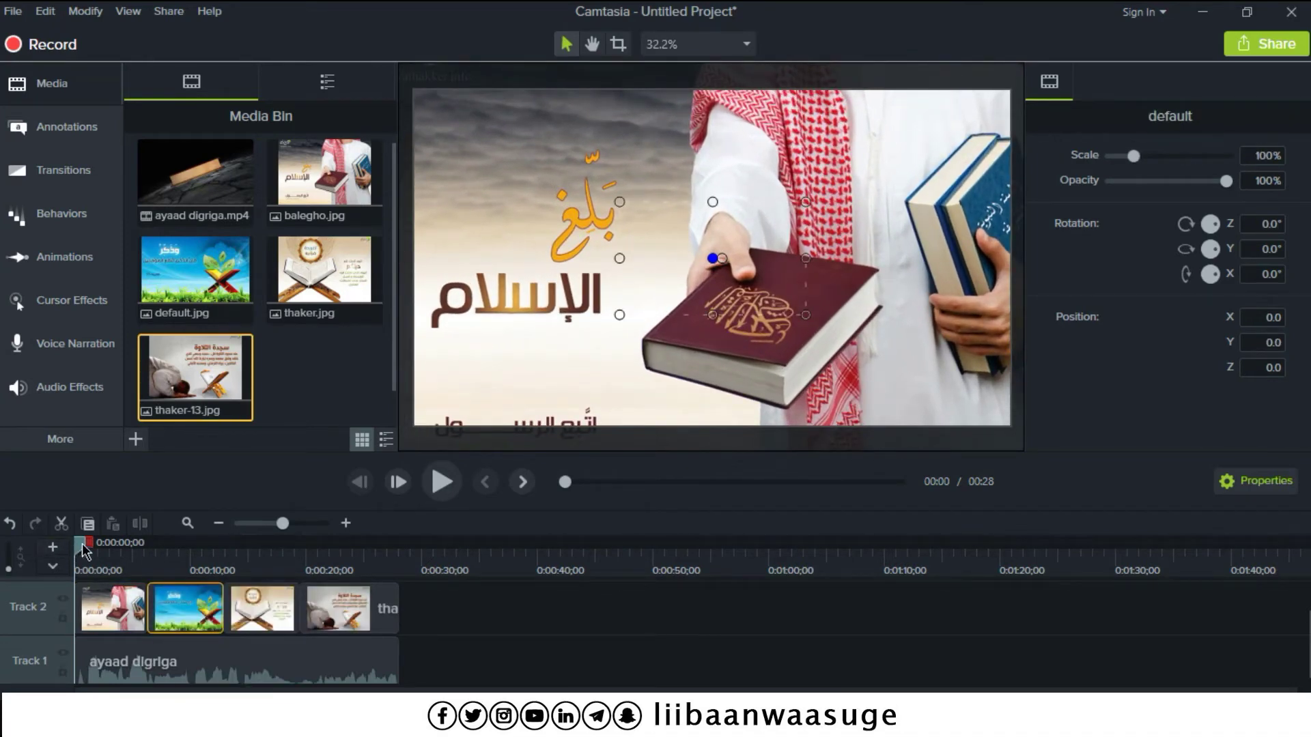
left_click_drag(81, 550, 183, 550)
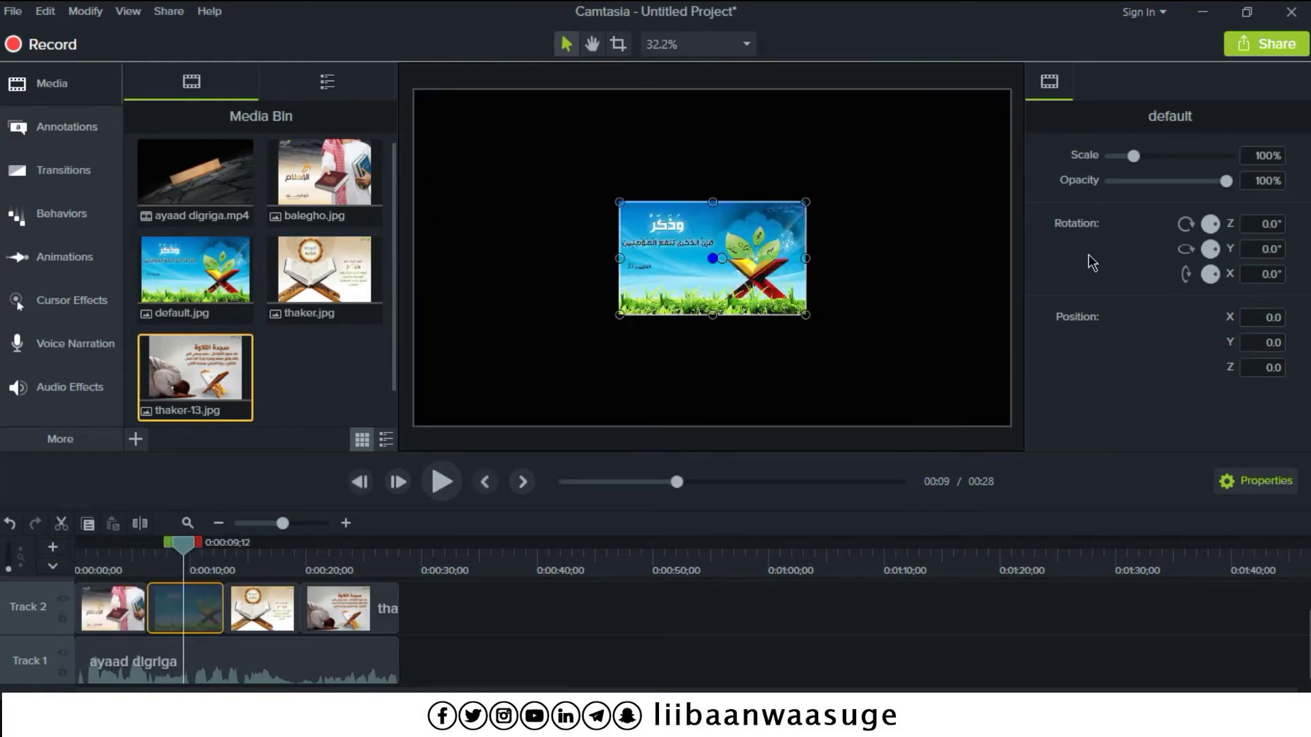
mouse_move(1134, 166)
left_mouse_down()
mouse_move(1186, 164)
mouse_move(1145, 164)
mouse_move(1158, 164)
left_mouse_up()
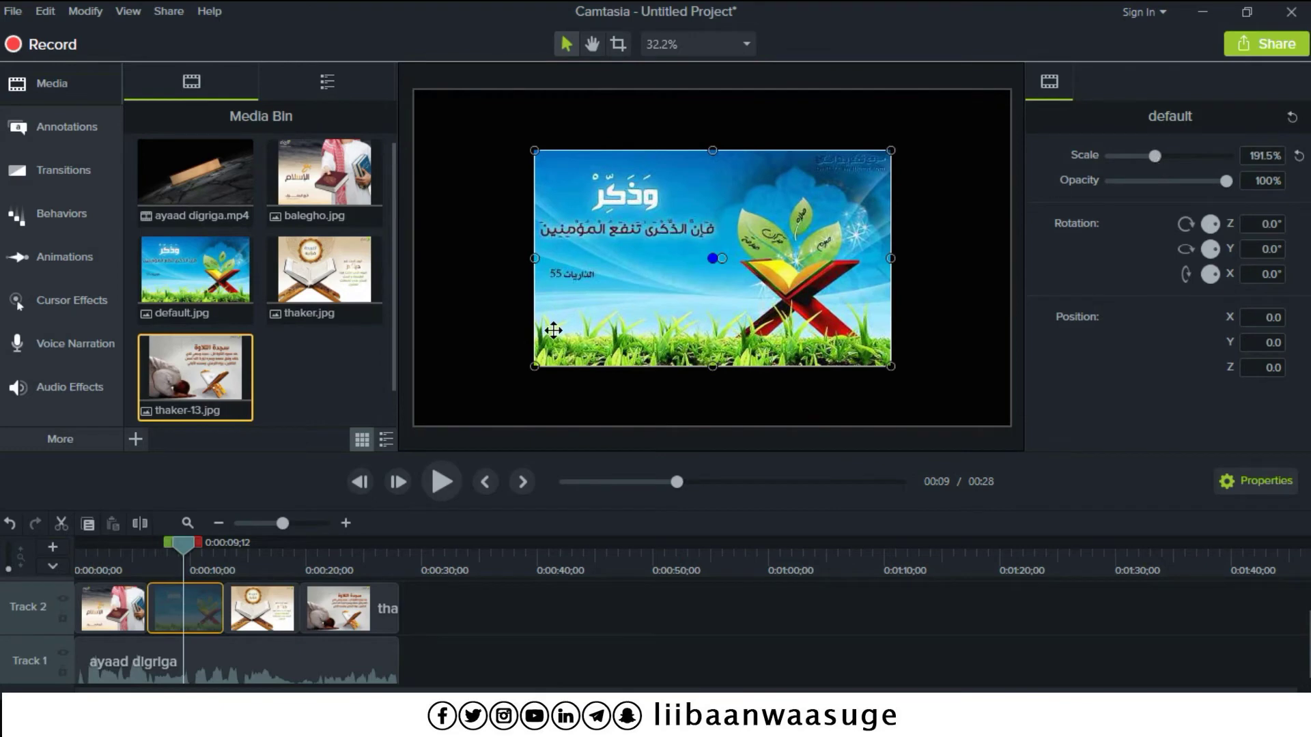
left_click_drag(534, 369, 428, 432)
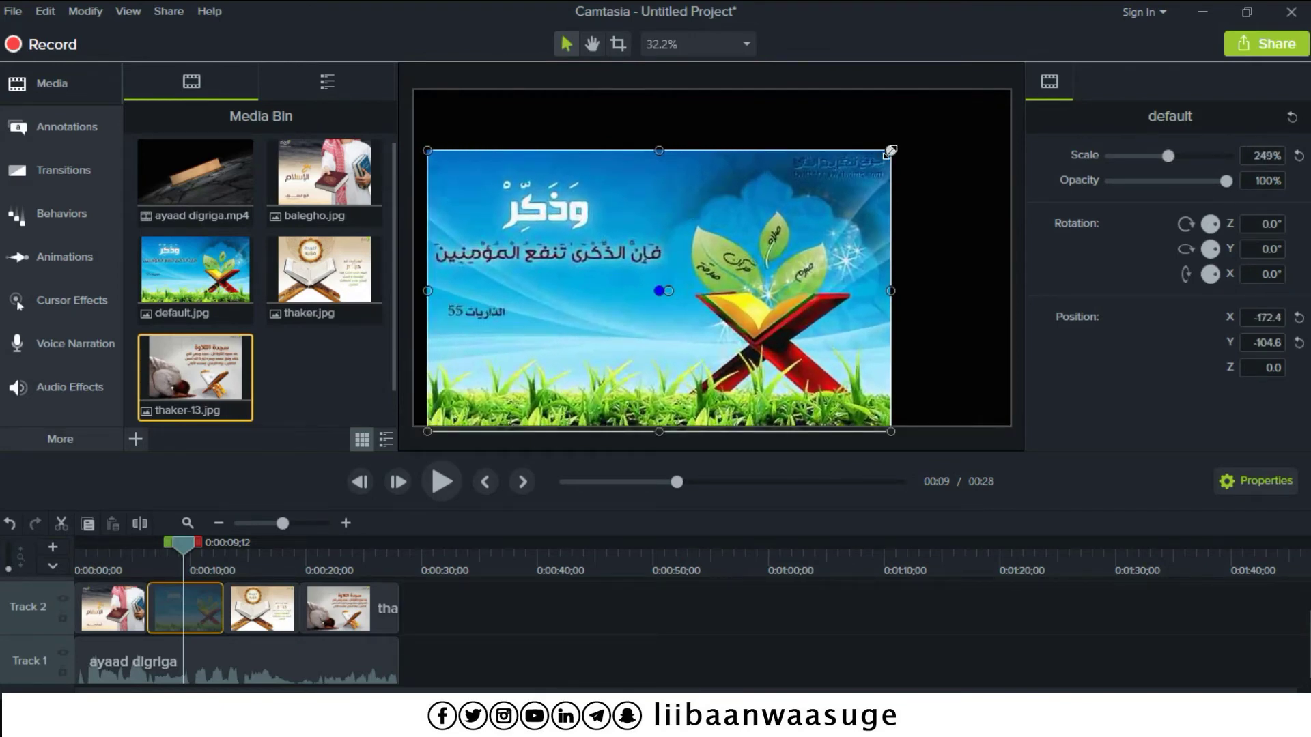
left_click_drag(891, 150, 1005, 93)
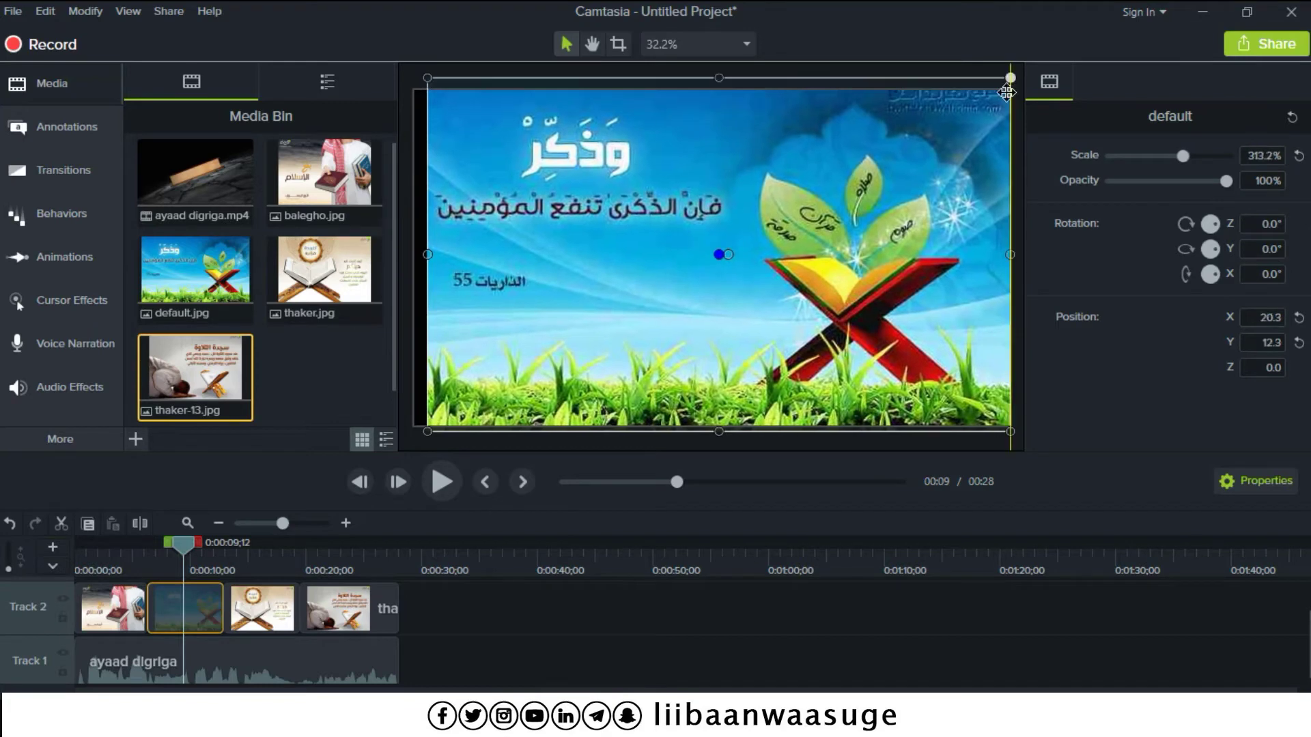
left_click_drag(428, 254, 415, 254)
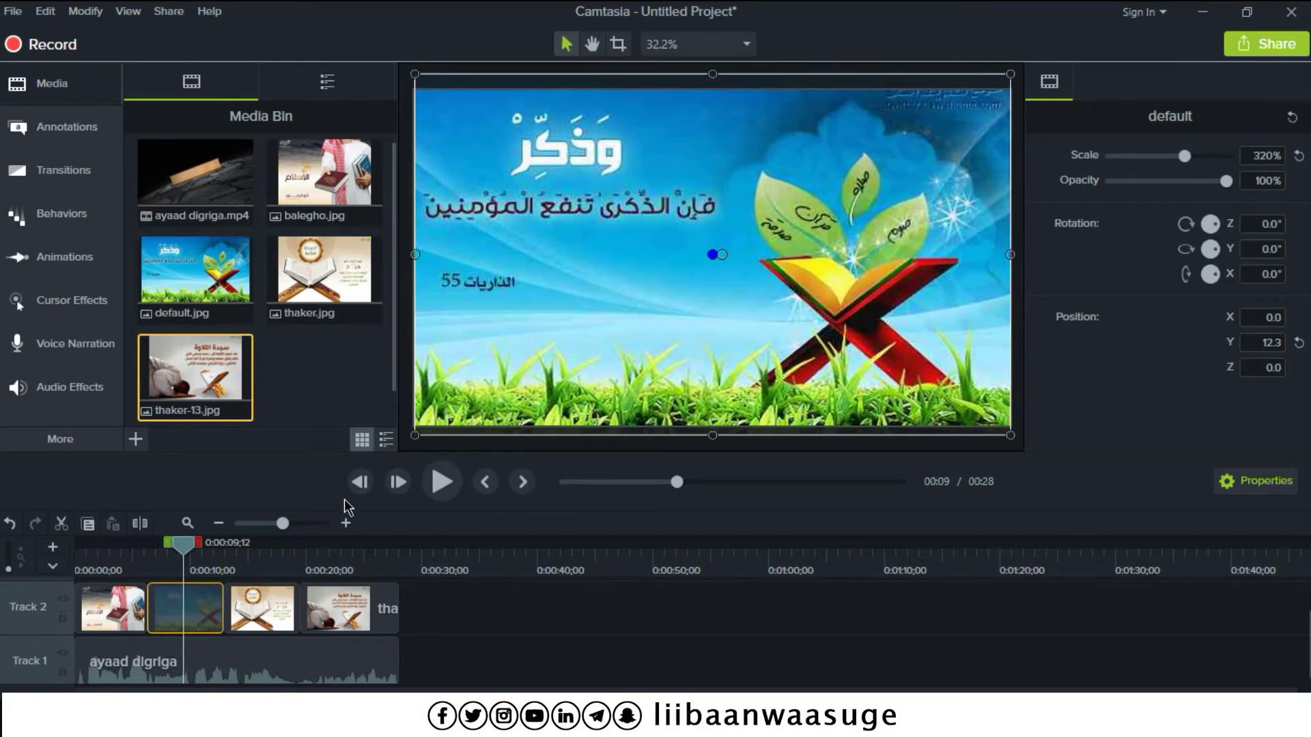
Step: Select the thaker-13 clip on Track 2 and return the playhead to the start of the timeline
left_click(321, 608)
left_click_drag(326, 554, 56, 549)
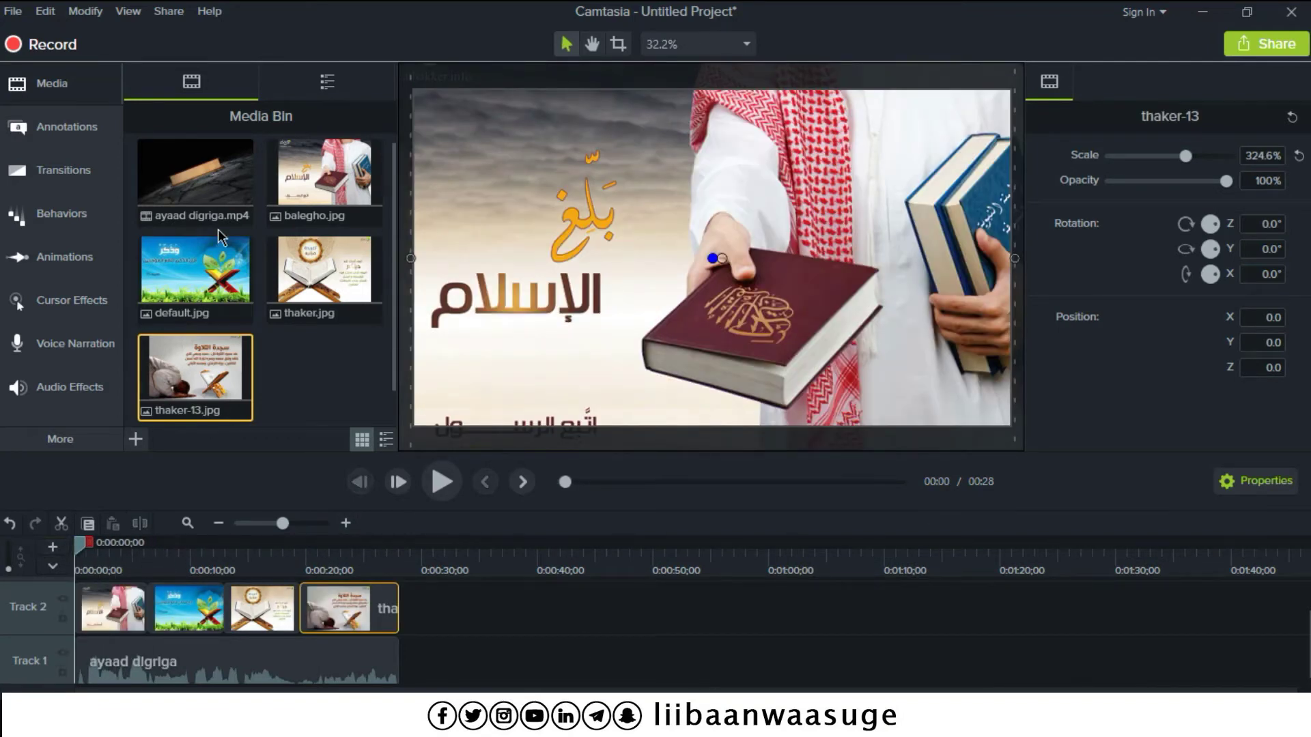
Step: Browse all transition types, then apply Random bars to the balegho clip and Zig zag to the default clip
left_click(71, 175)
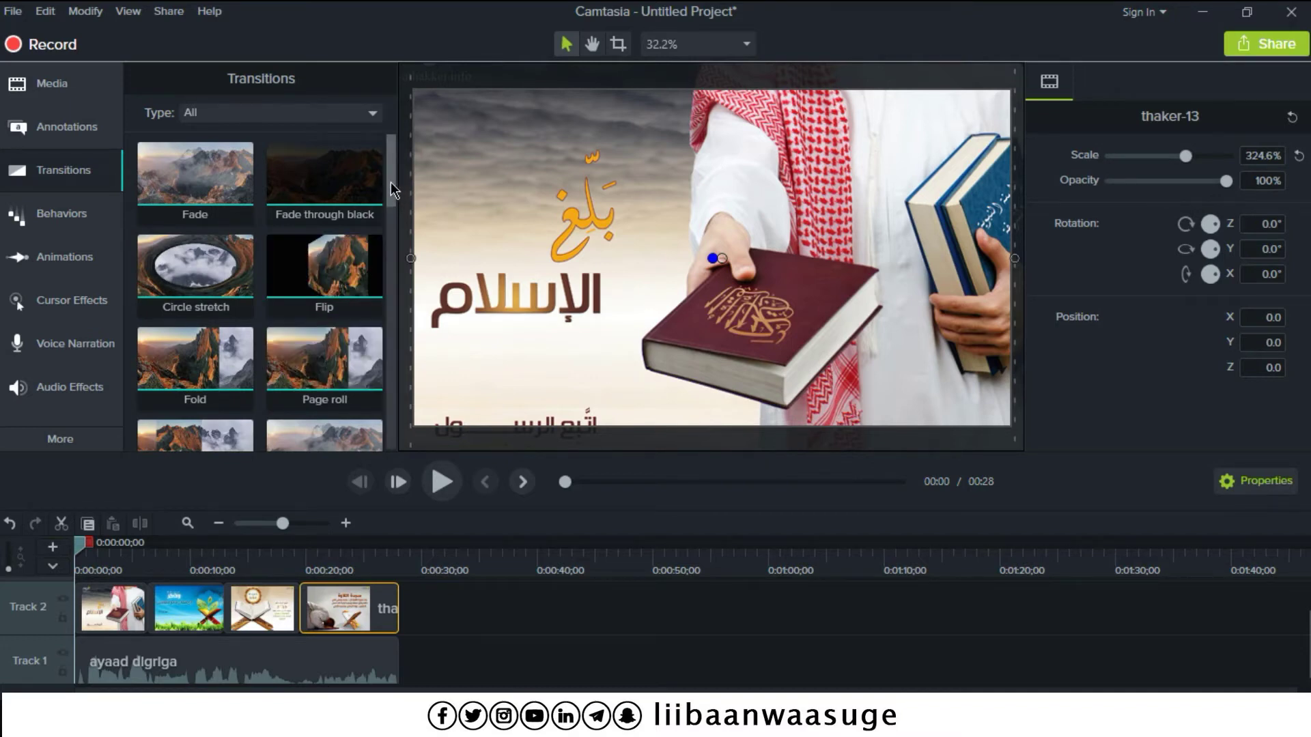
left_click_drag(394, 190, 401, 437)
left_click(359, 117)
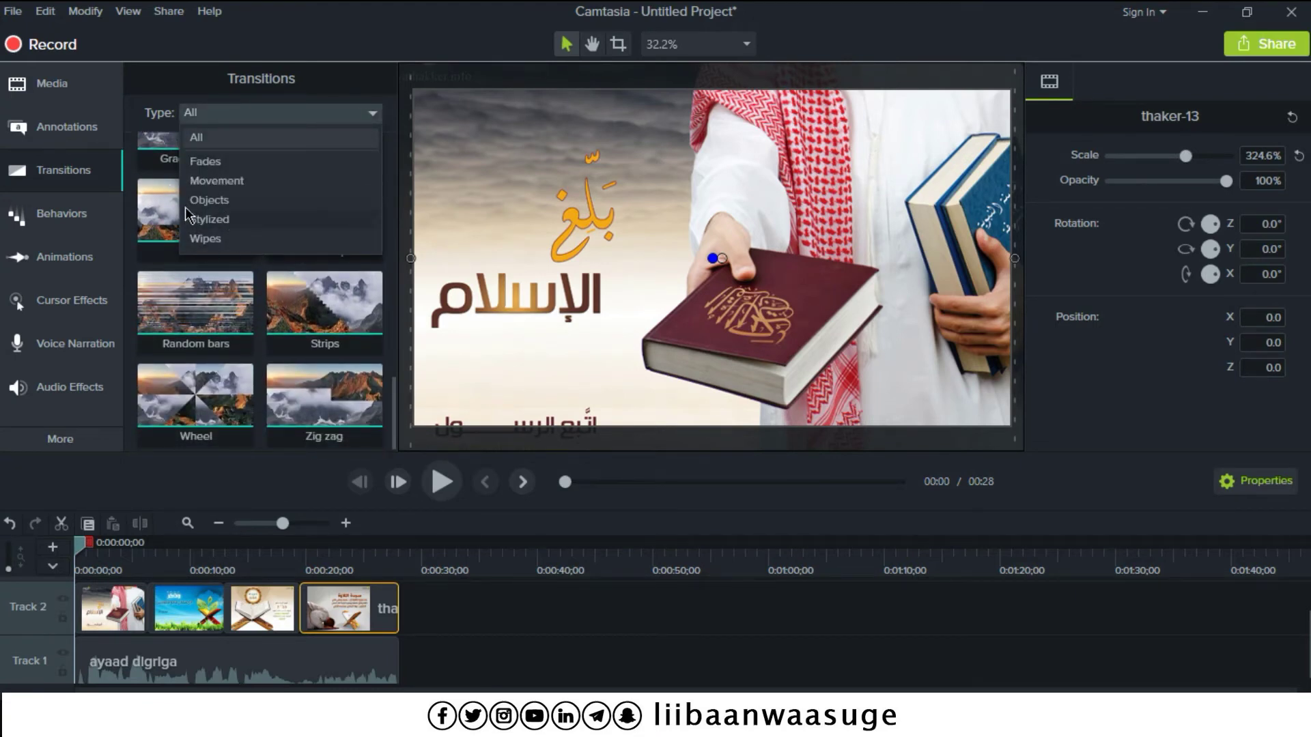
left_click(203, 138)
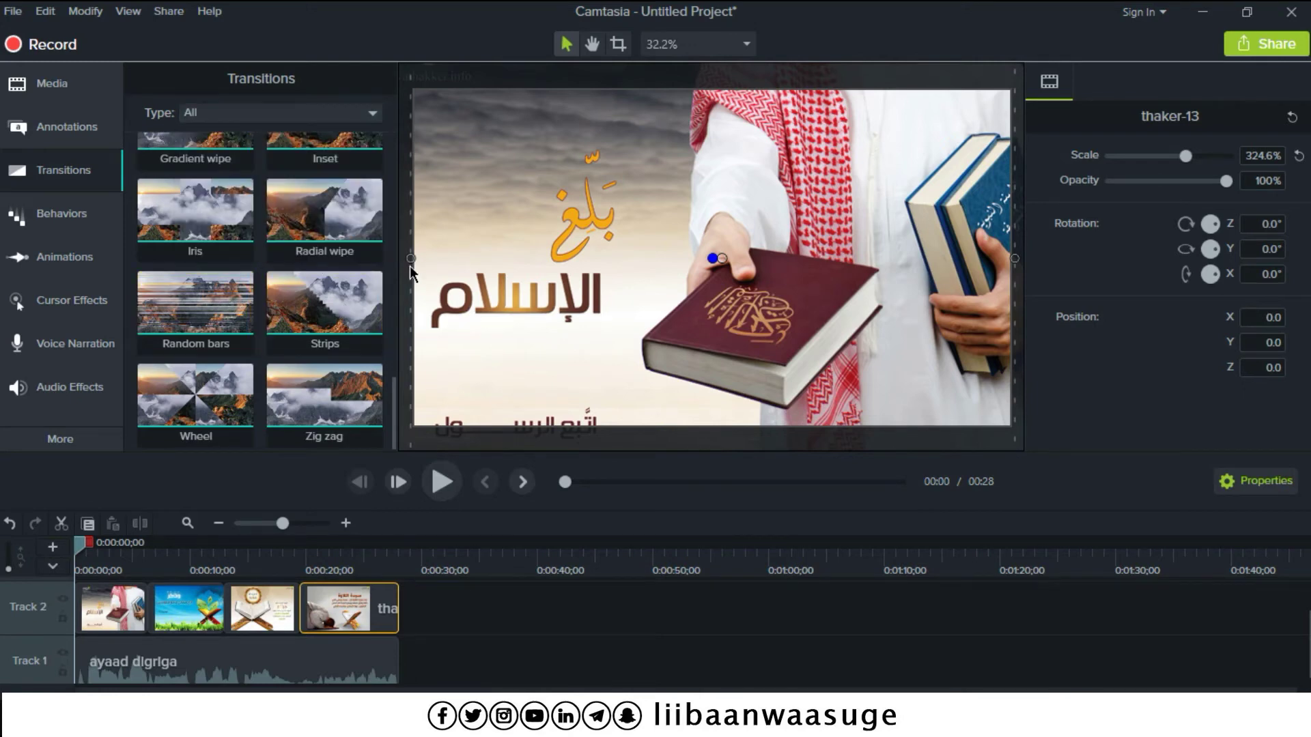
left_click_drag(215, 303, 127, 618)
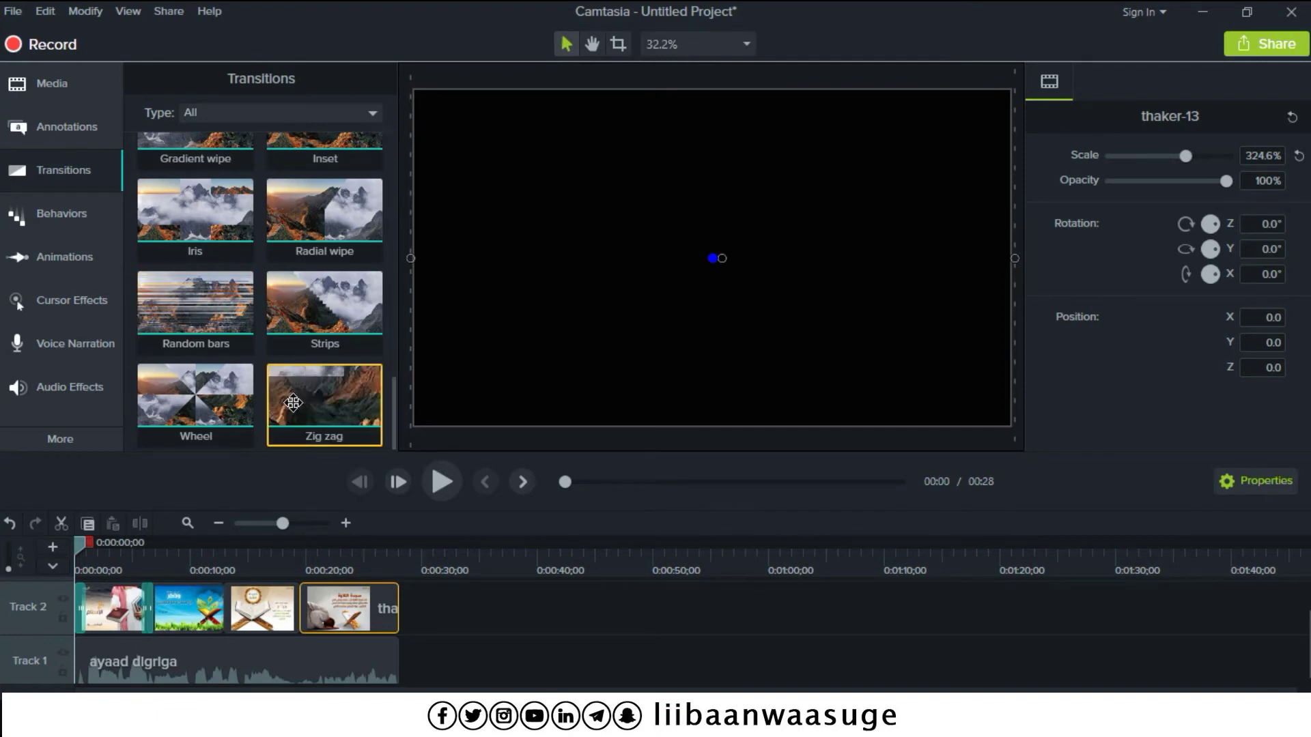
mouse_move(293, 403)
left_mouse_down()
mouse_move(187, 575)
mouse_move(200, 596)
left_mouse_up()
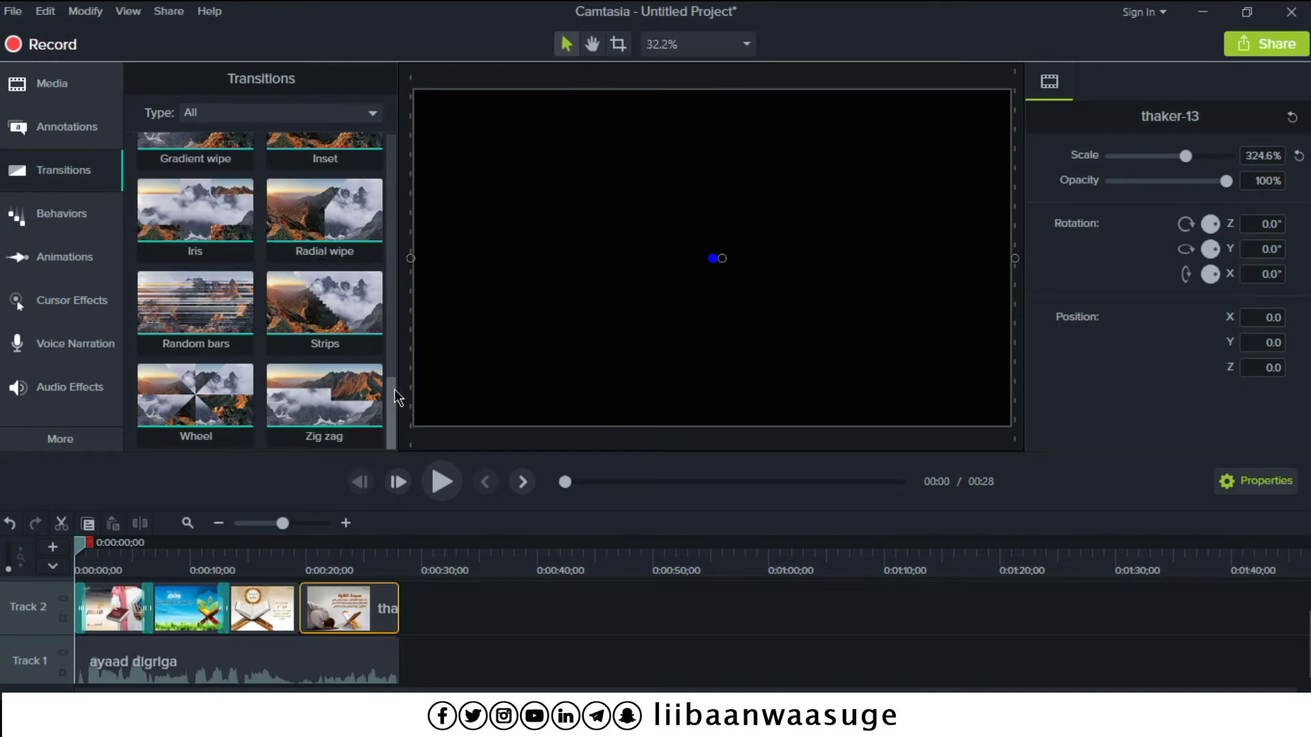
Step: Apply the Fade transition to the thaker clip and Fade through black to the thaker-13 clip
left_click_drag(395, 403, 399, 109)
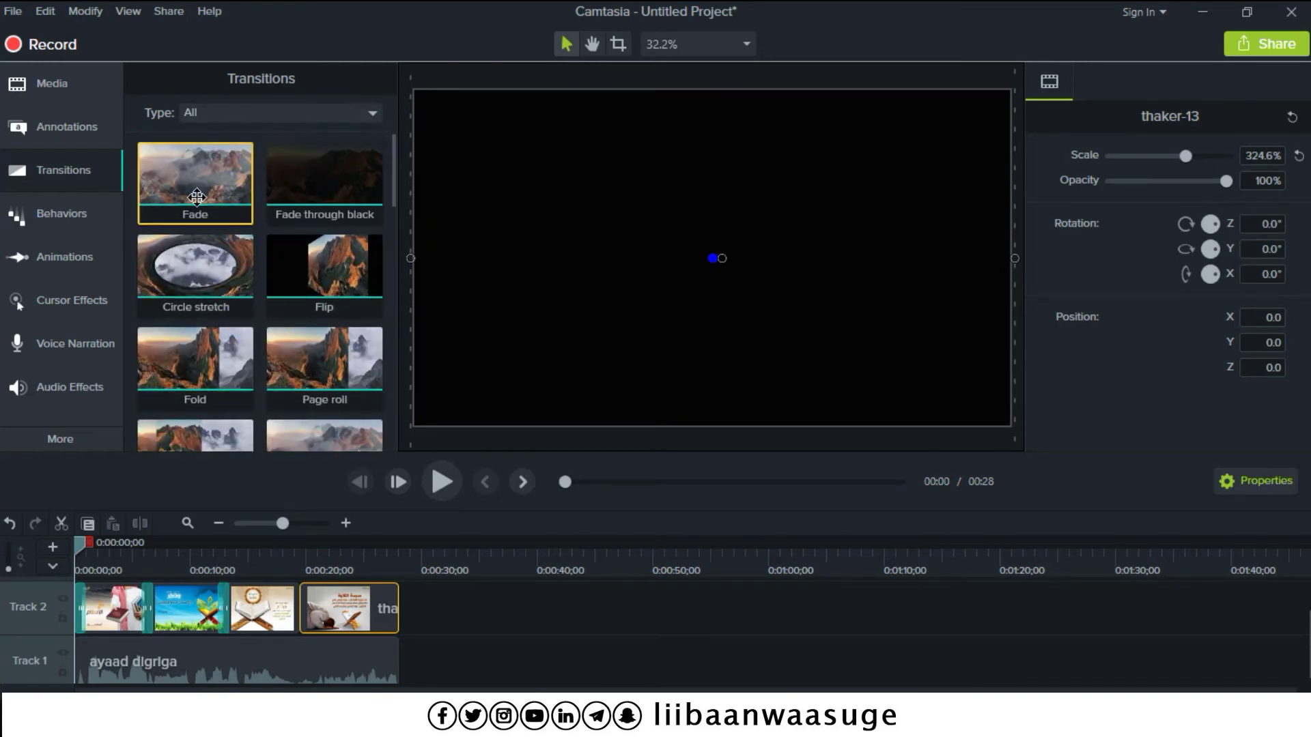
left_click_drag(263, 287, 266, 612)
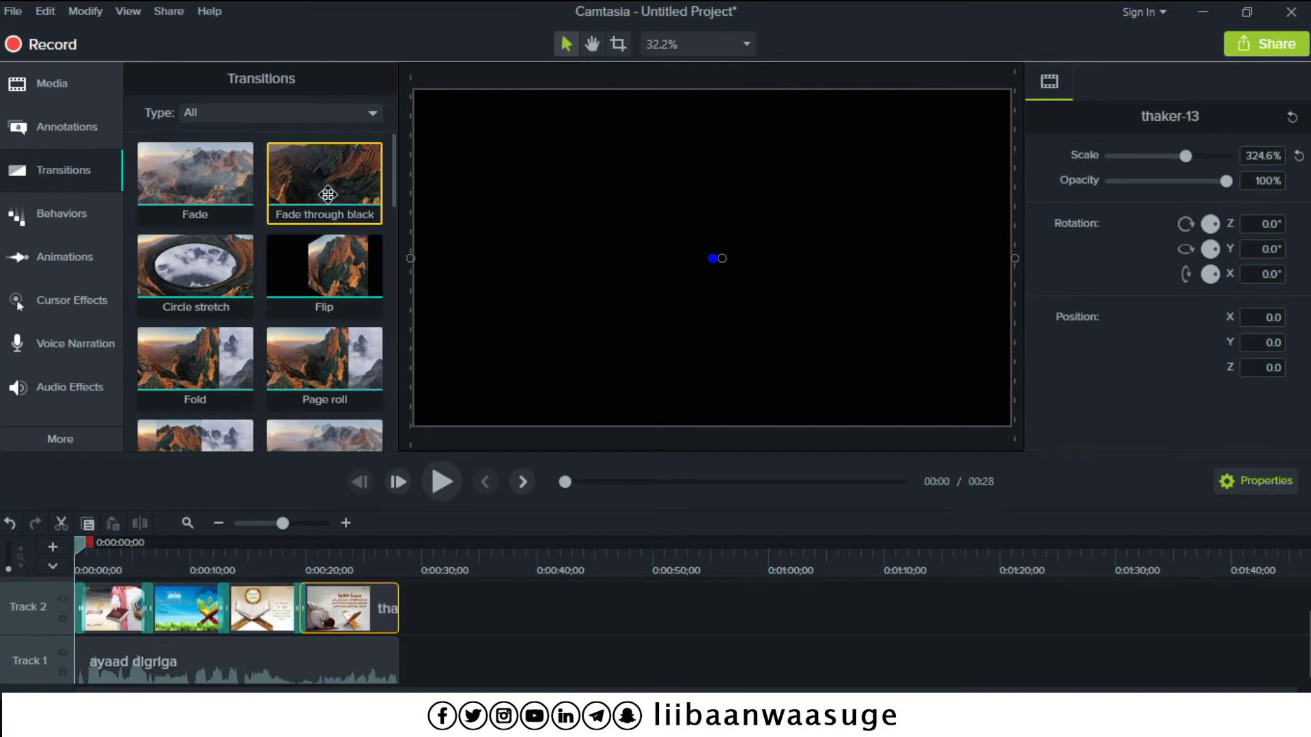
mouse_move(328, 197)
left_mouse_down()
mouse_move(317, 550)
mouse_move(349, 592)
left_mouse_up()
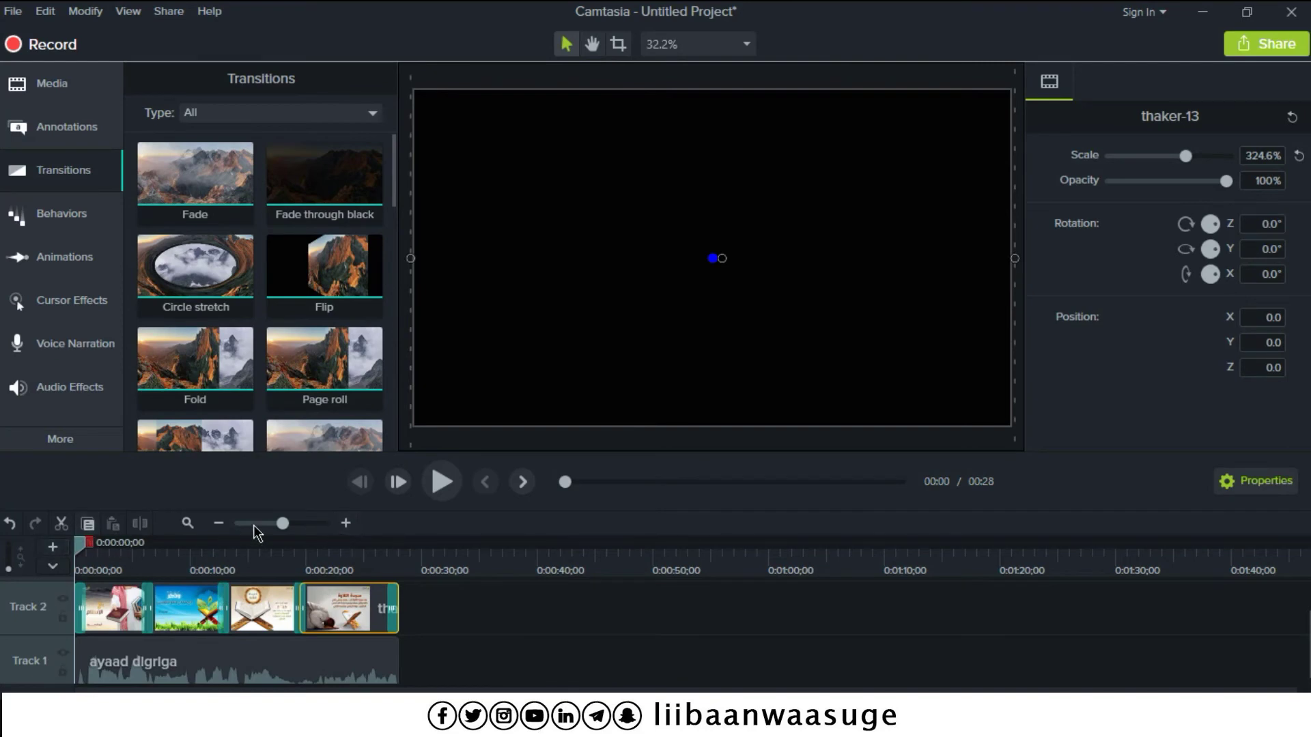
mouse_move(294, 524)
left_mouse_down()
mouse_move(329, 520)
mouse_move(278, 524)
mouse_move(291, 528)
left_mouse_up()
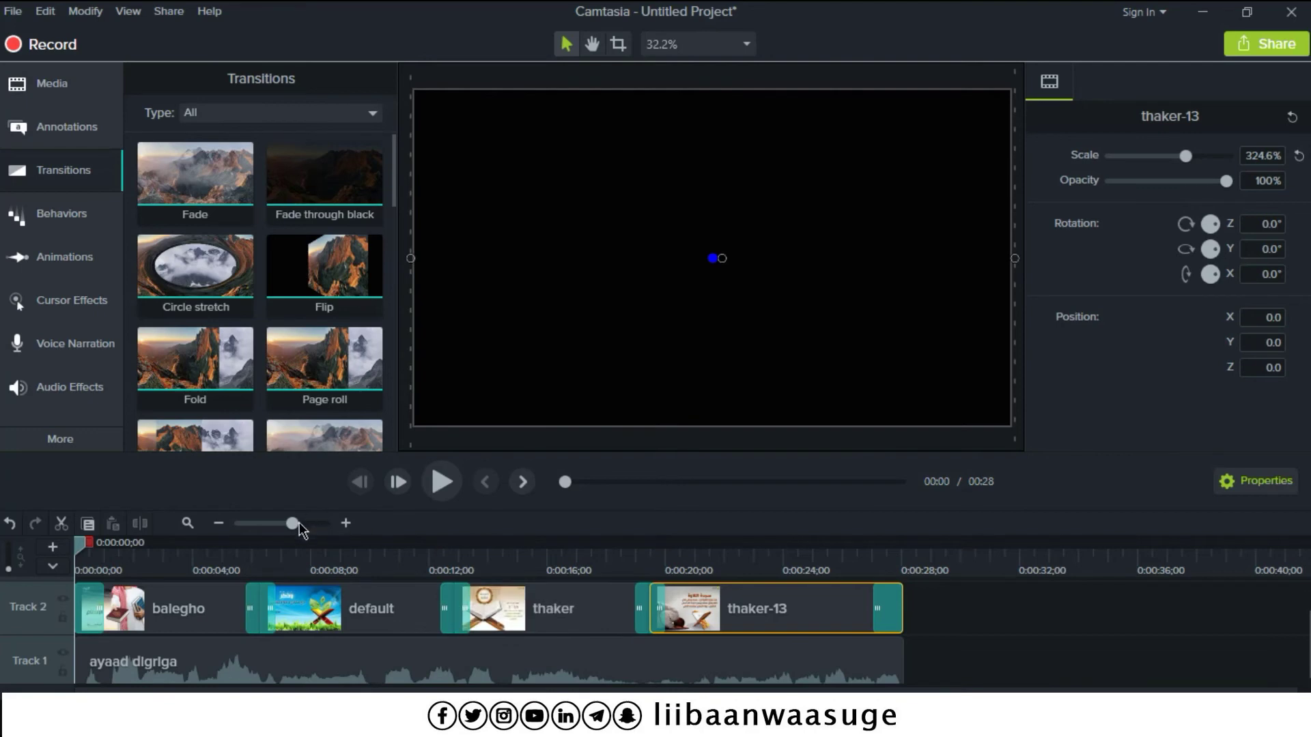
Step: Preview the slideshow's images and transitions by scrubbing and playing it from the beginning, and return the playhead to the start of the timeline
mouse_move(294, 521)
left_mouse_down()
mouse_move(232, 527)
mouse_move(314, 526)
mouse_move(274, 524)
left_mouse_up()
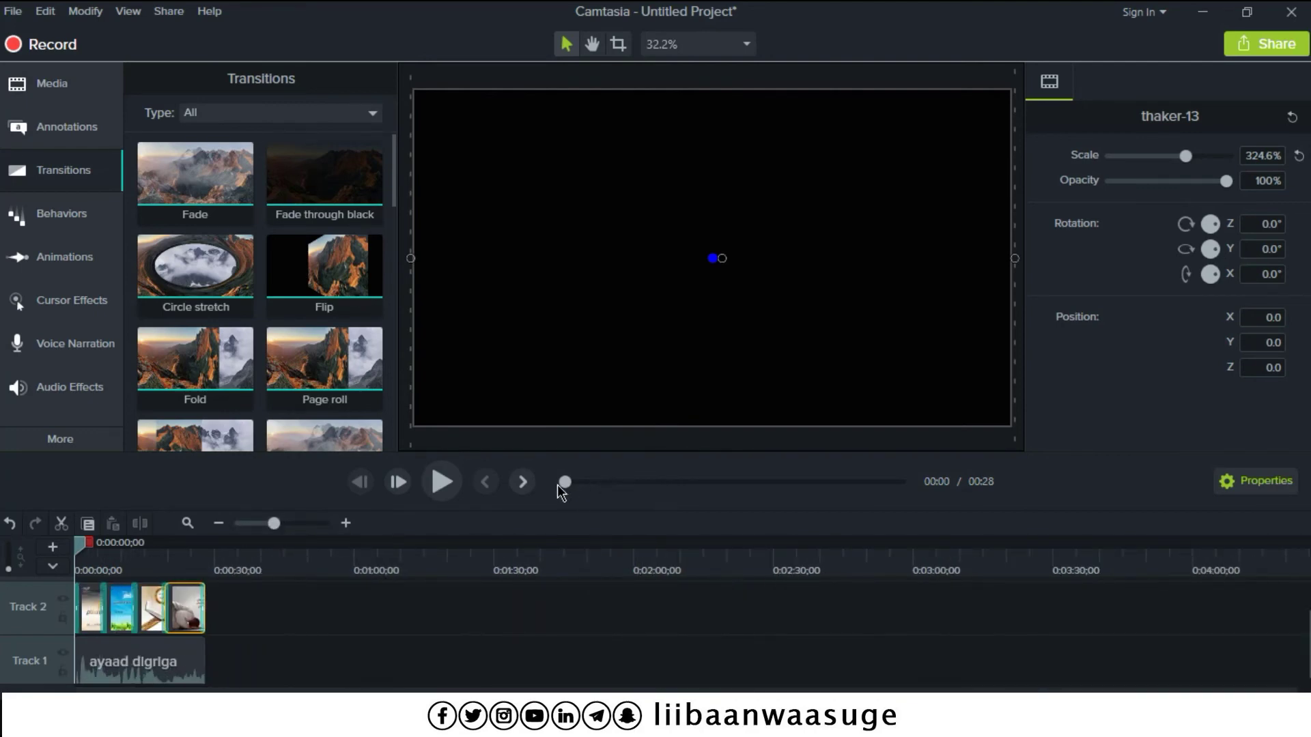
left_click_drag(567, 485, 527, 501)
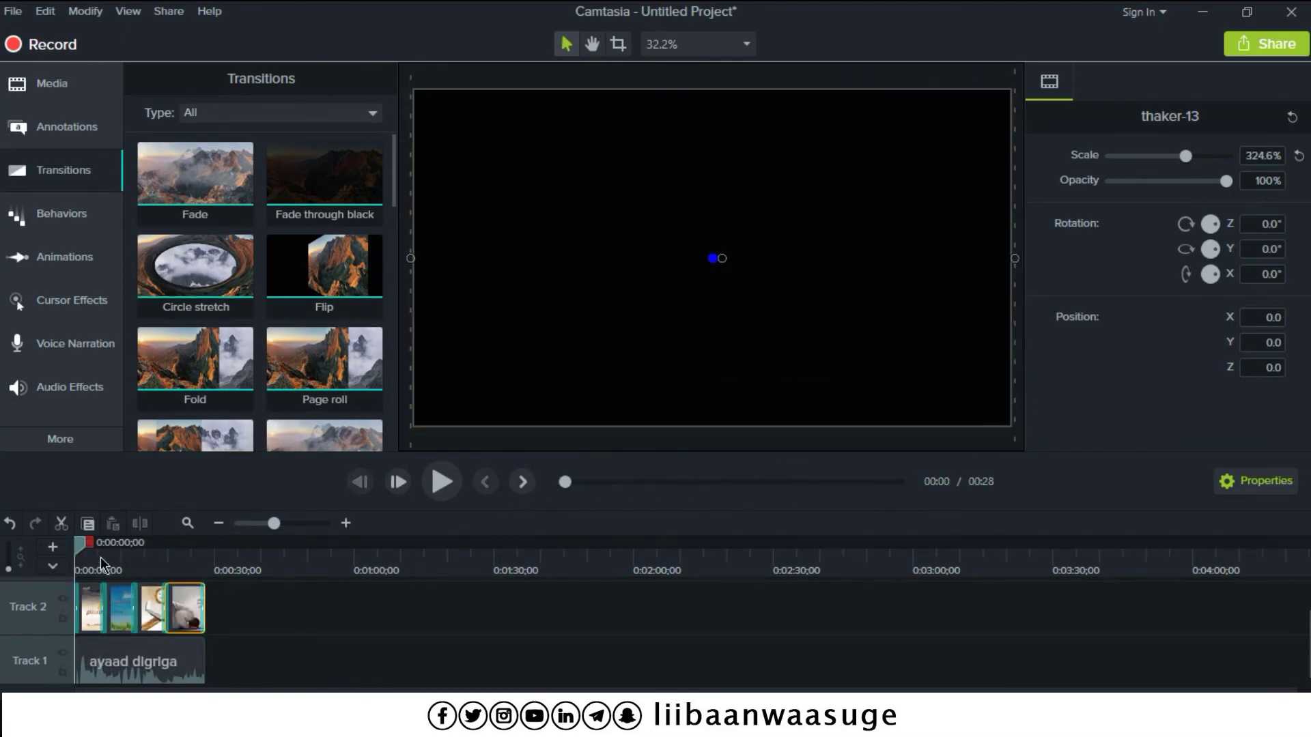
mouse_move(80, 554)
left_mouse_down()
mouse_move(150, 547)
mouse_move(89, 546)
left_mouse_up()
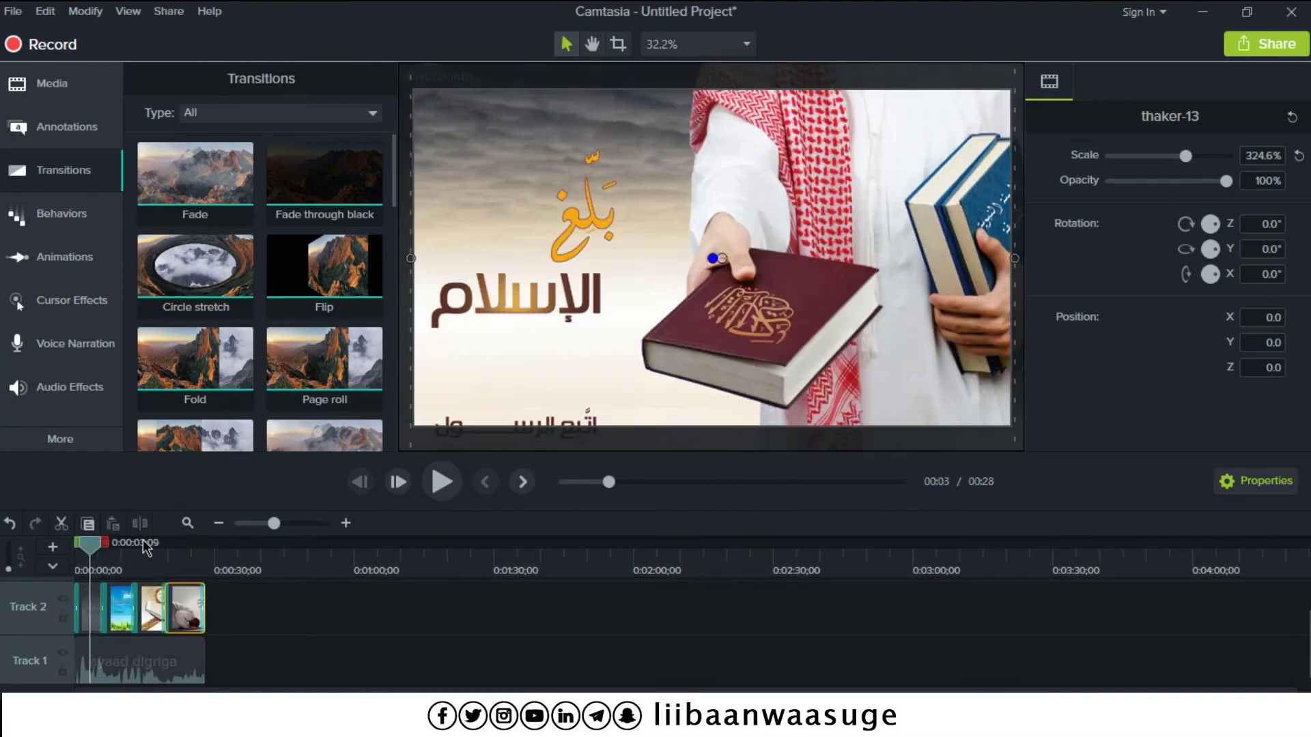
mouse_move(605, 482)
left_mouse_down()
mouse_move(822, 476)
mouse_move(768, 495)
mouse_move(587, 489)
left_mouse_up()
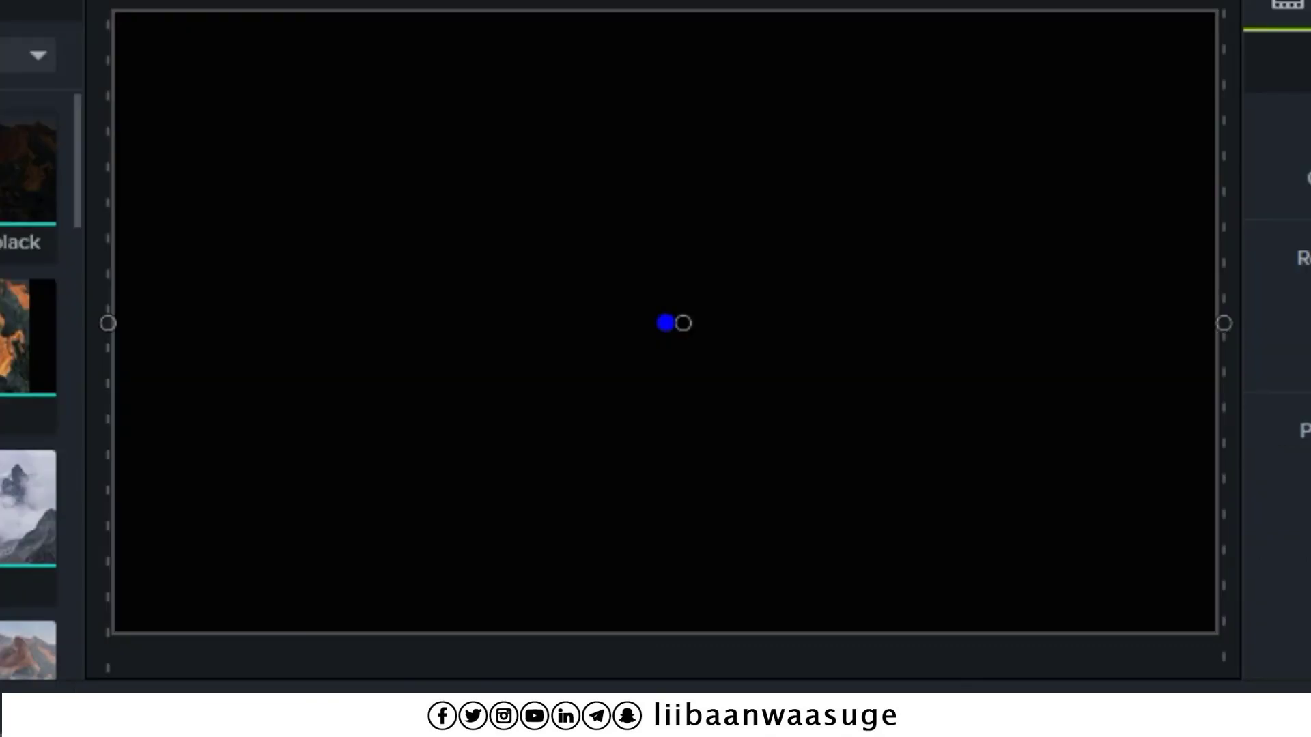
key("space")
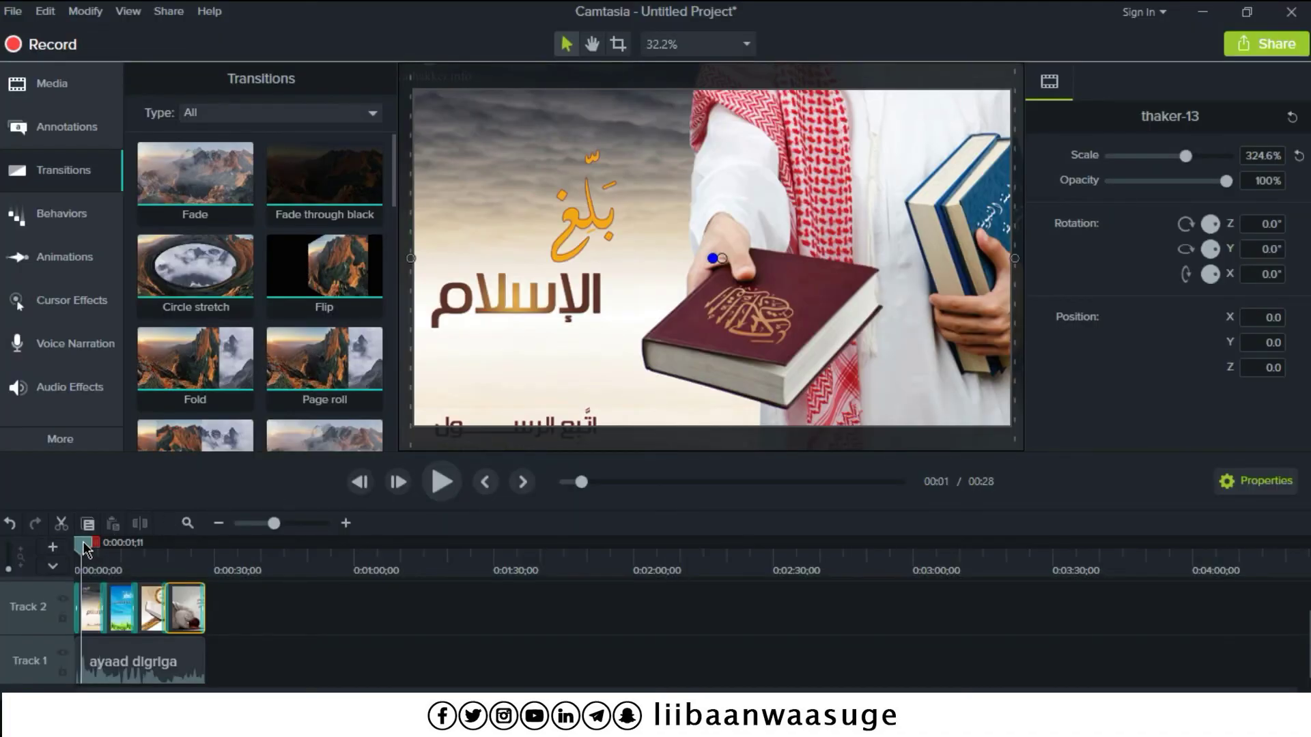
left_click_drag(83, 547, 21, 539)
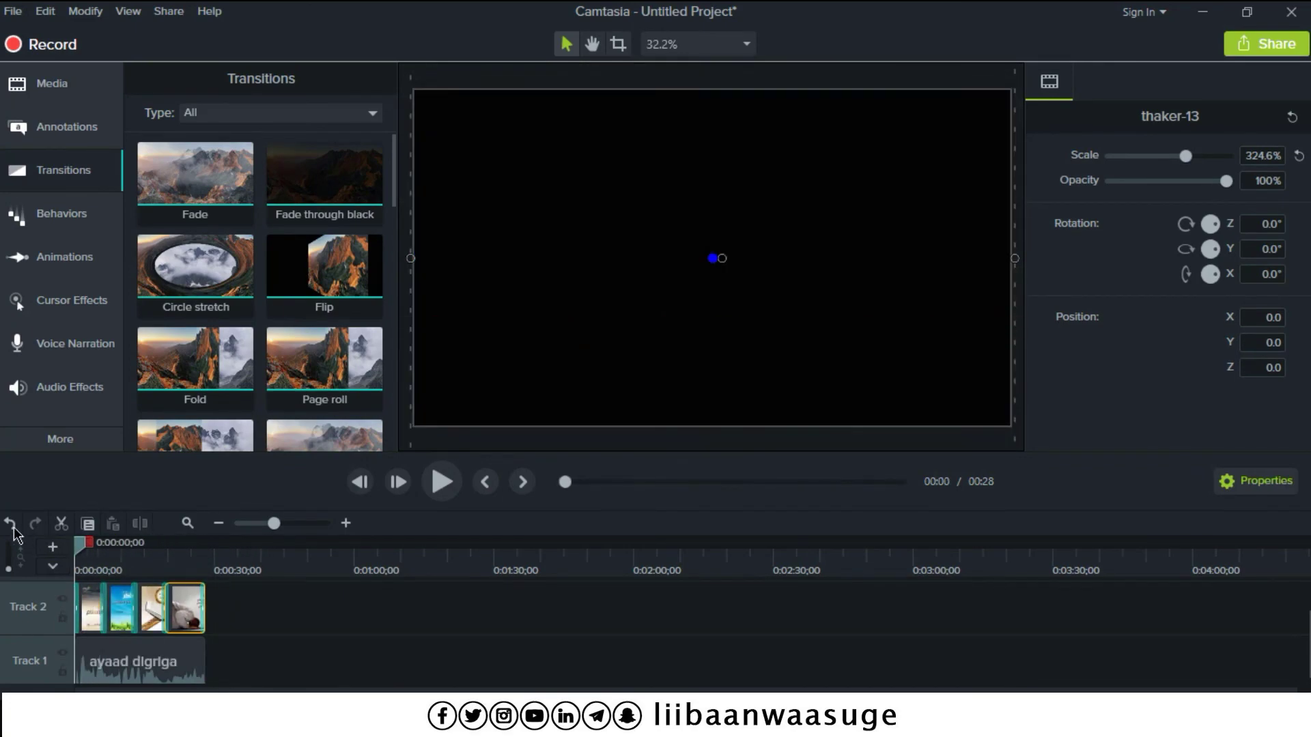